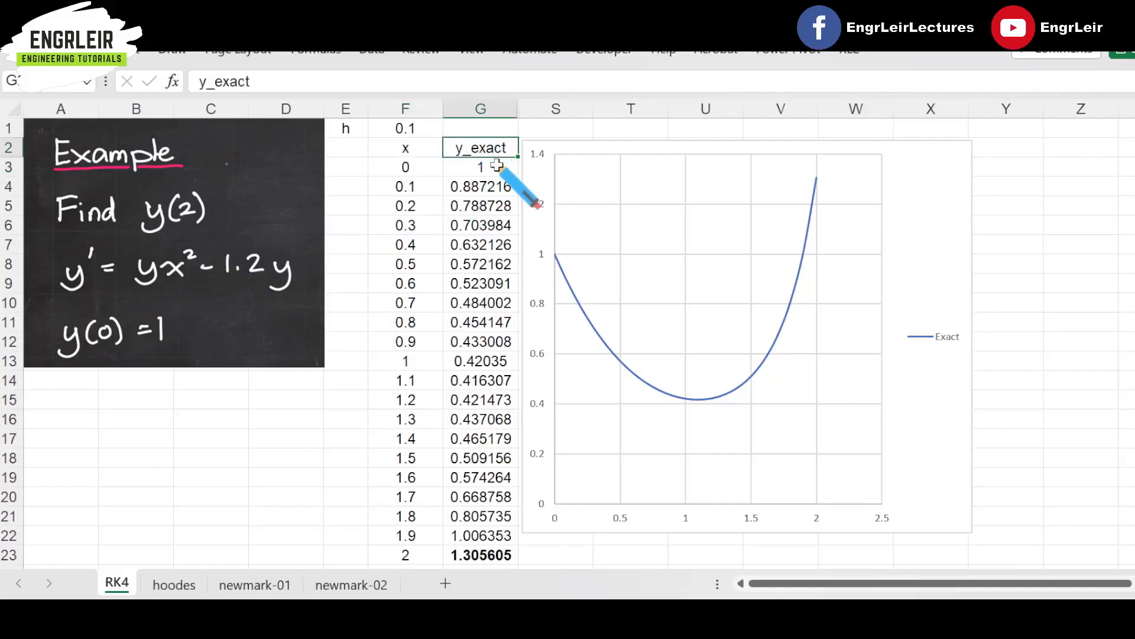
Step: Examine the step-size formulas in the x column from x = 0 to x = 2 and the exact-solution formula at x = 2
left_click(358, 221)
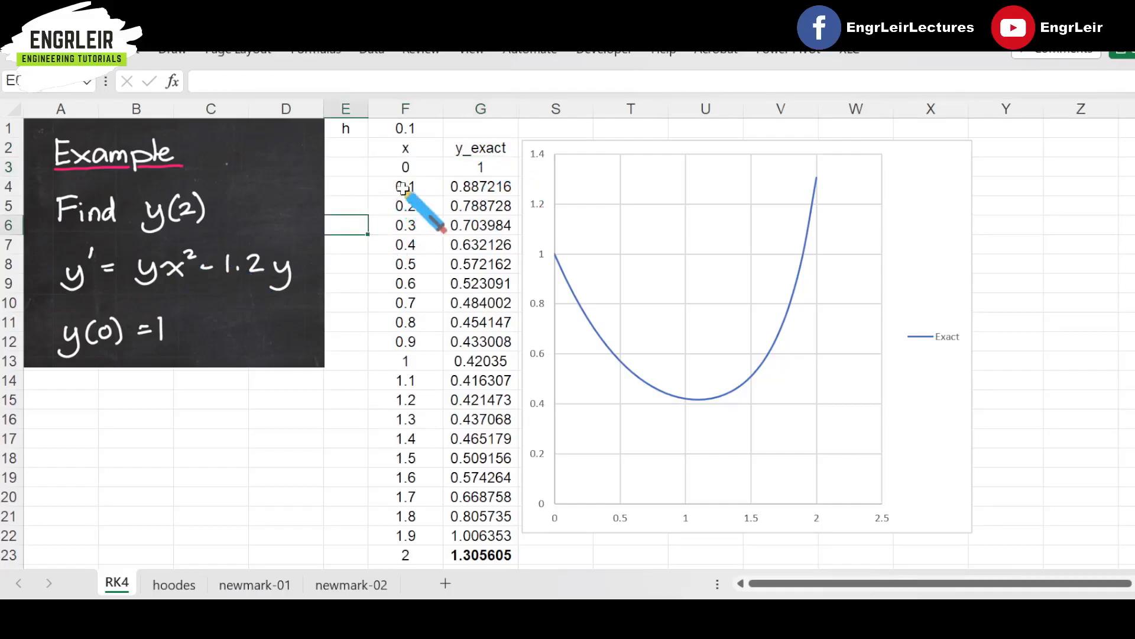
left_click(409, 168)
key("Down")
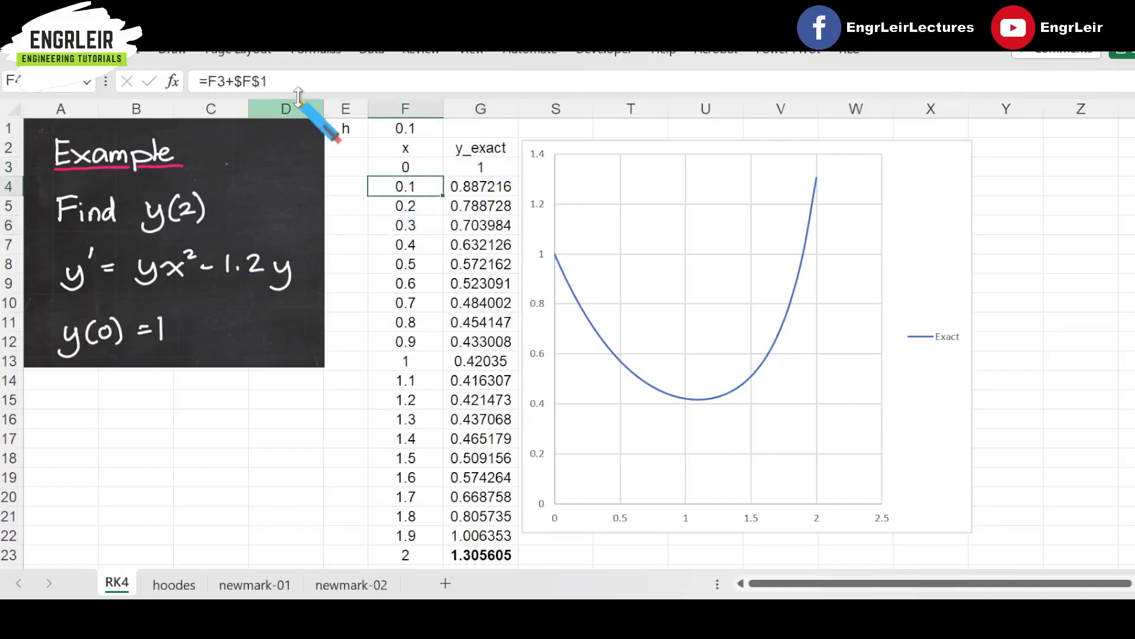
left_click(290, 79)
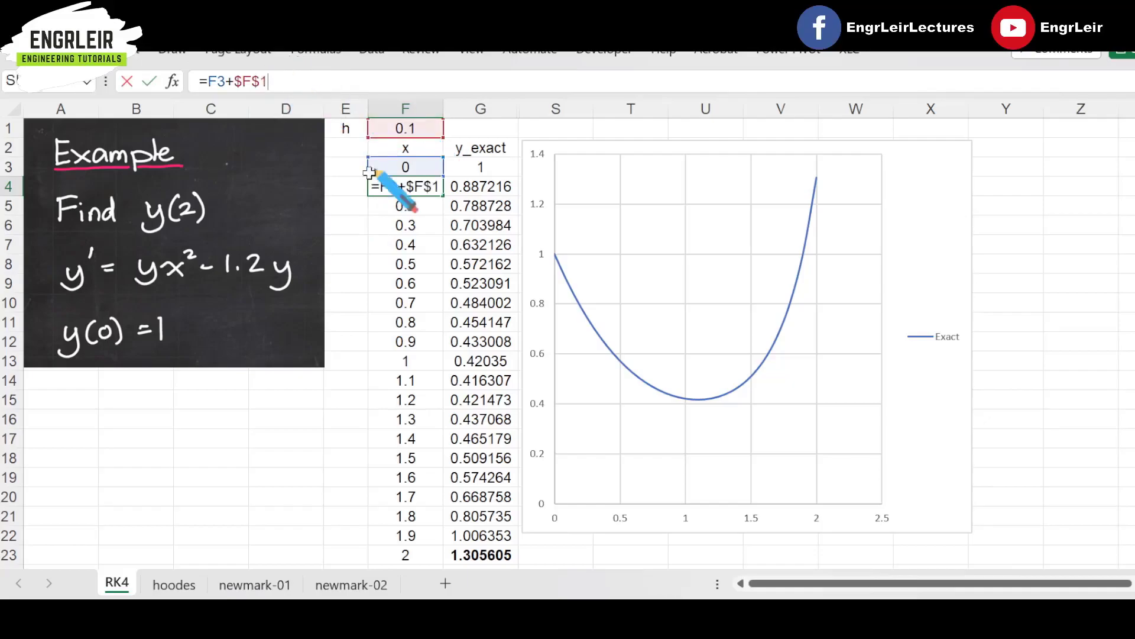
key("Tab")
key("Return")
key("Down")
key("Down")
key("Down")
left_click(407, 557)
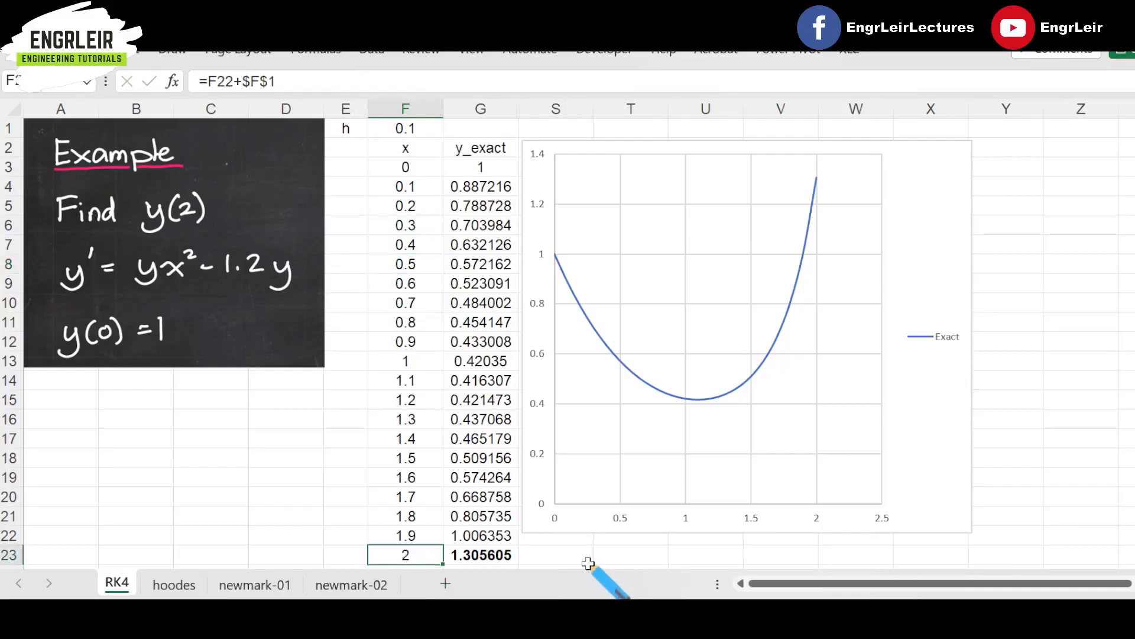
left_click(507, 559)
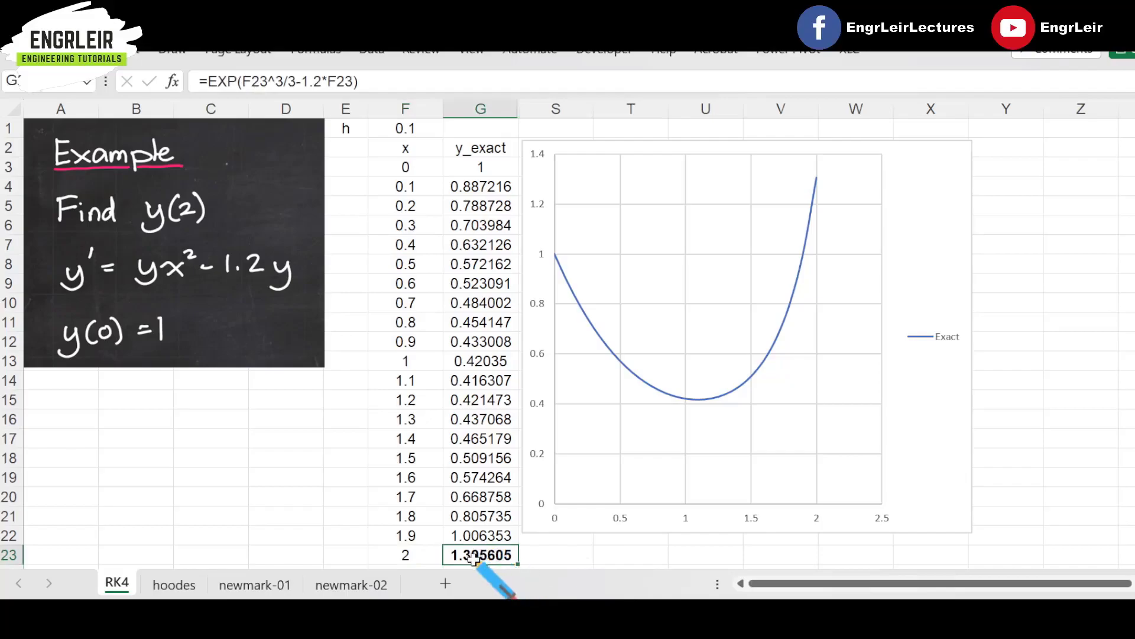
Step: Unhide the columns between G and S, and hide the y_exact column G
left_click_drag(507, 109, 537, 102)
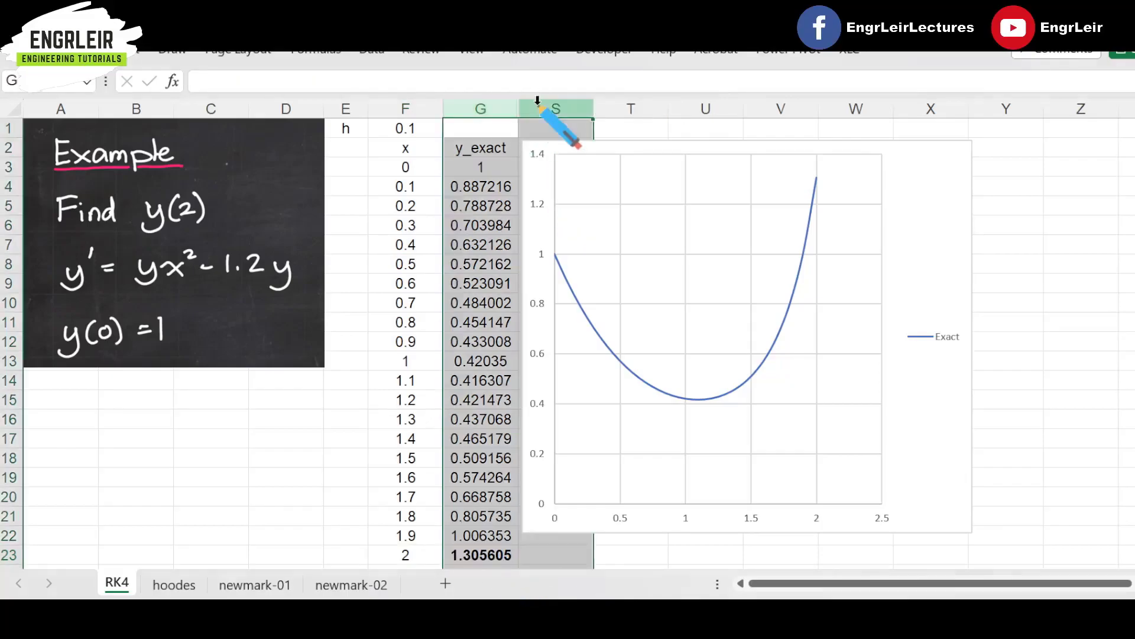
right_click(537, 103)
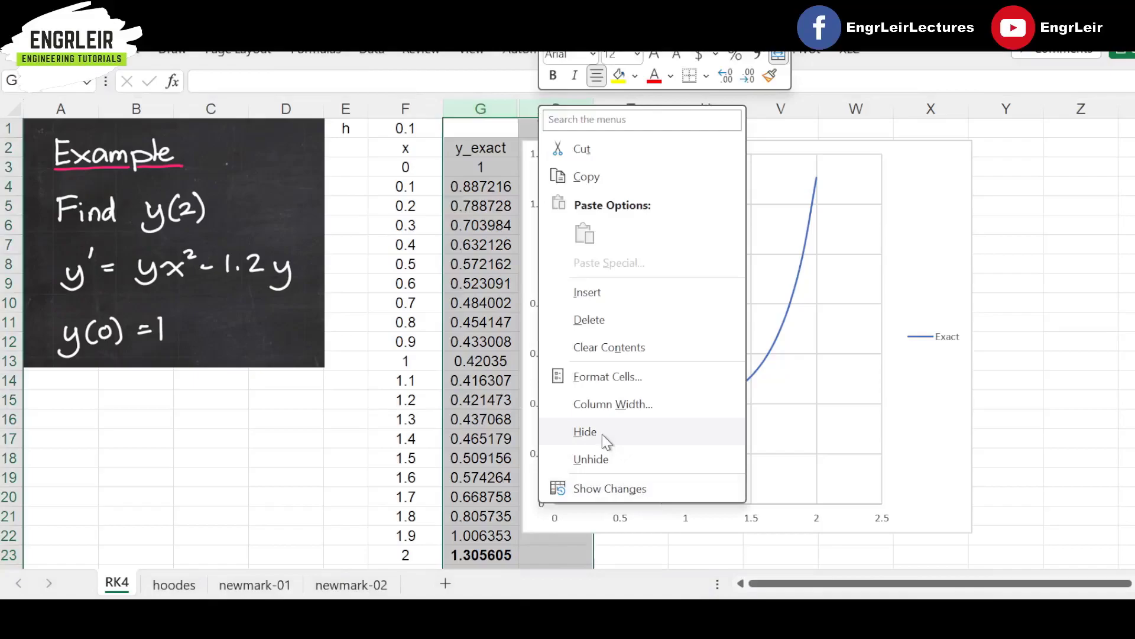
left_click(593, 452)
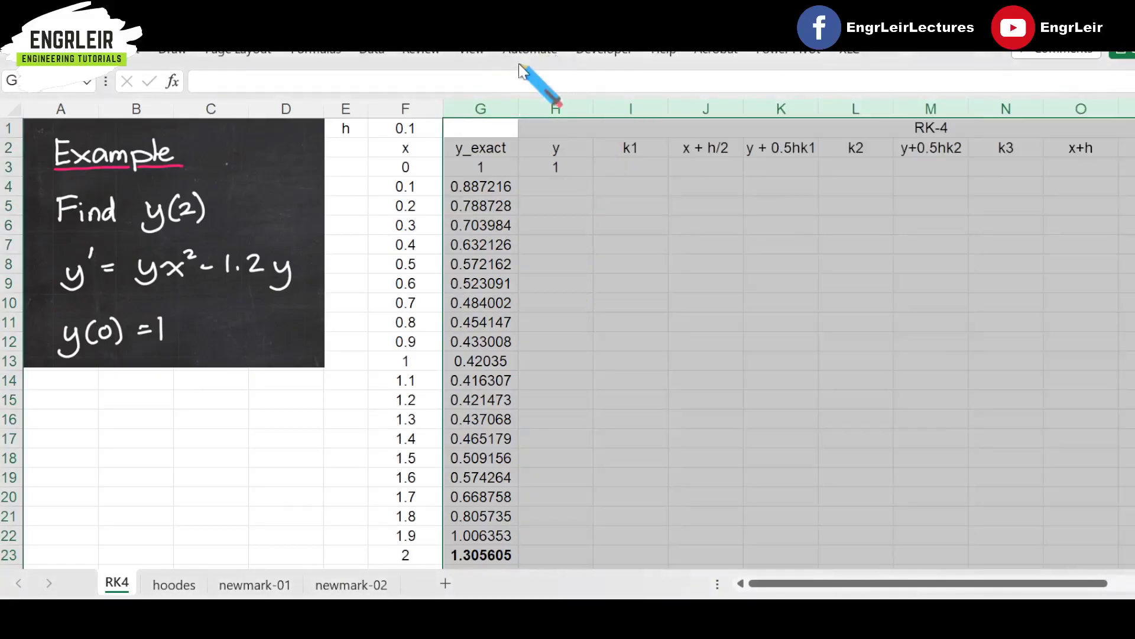
right_click(489, 106)
left_click(527, 440)
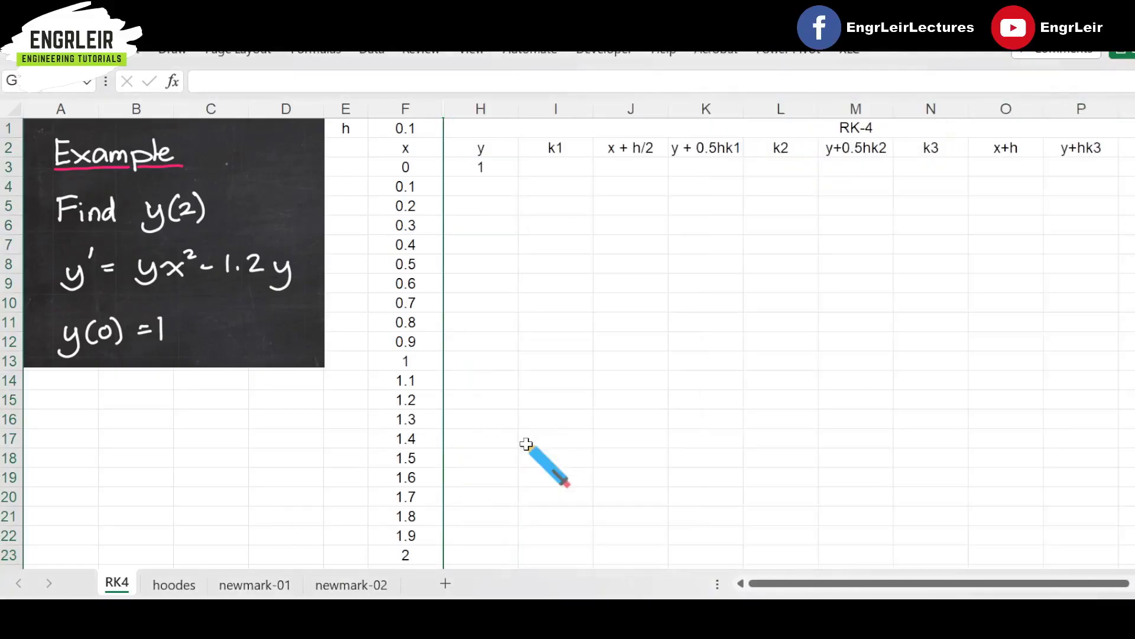
Step: Review the RK-4 table's column headings from y to slope and the initial x and y values in row 3
left_click(606, 245)
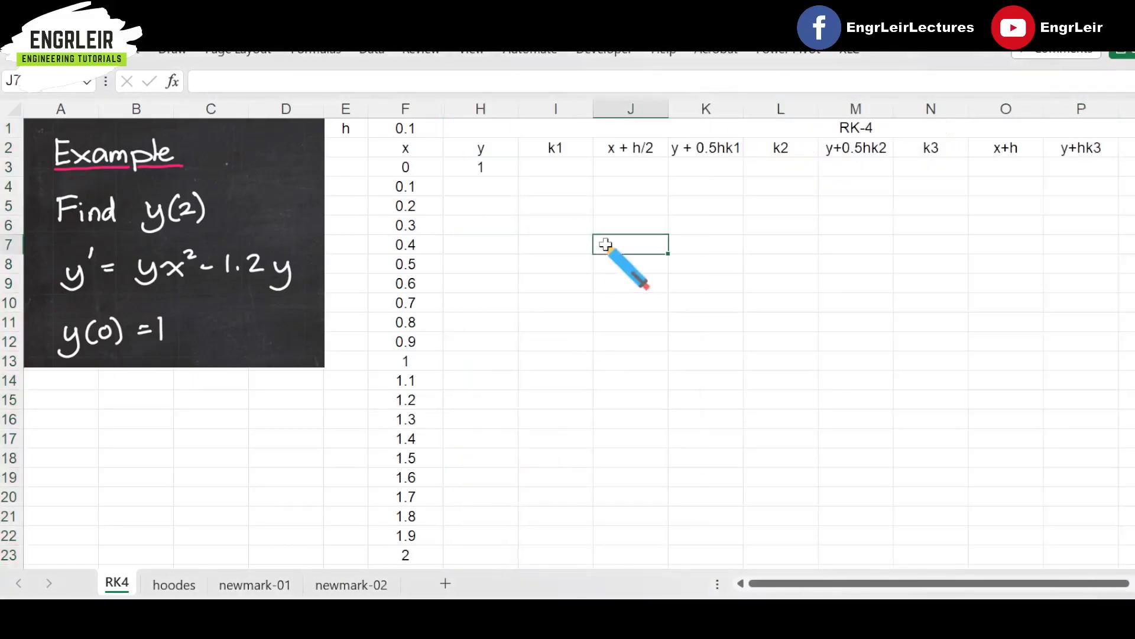
left_click(540, 127)
scroll(633, 248, "right", 5)
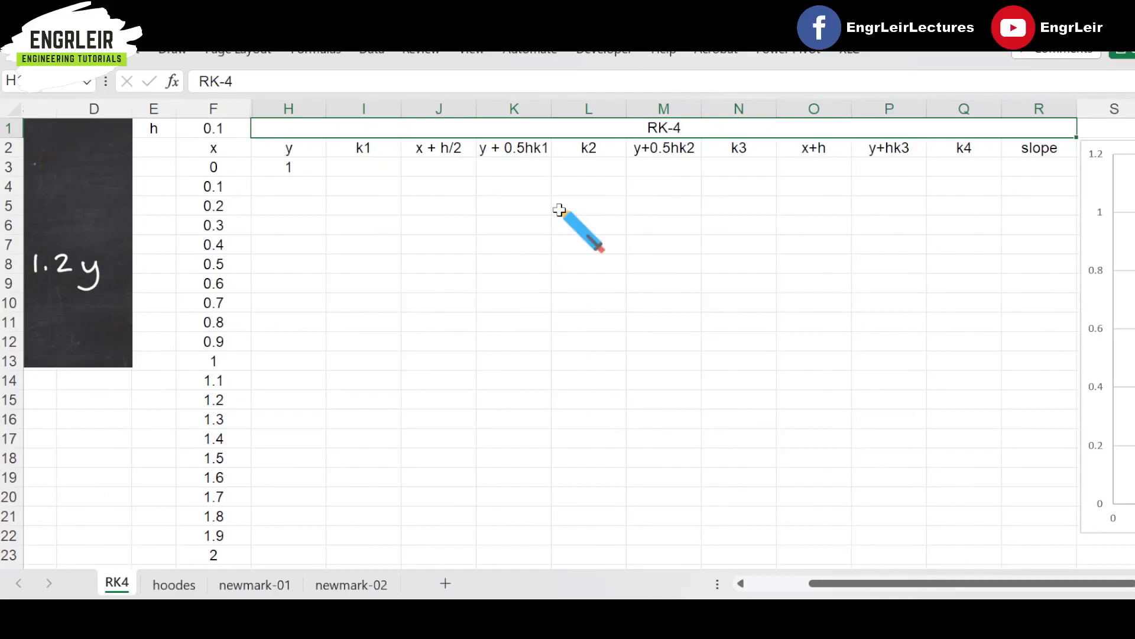
left_click(287, 151)
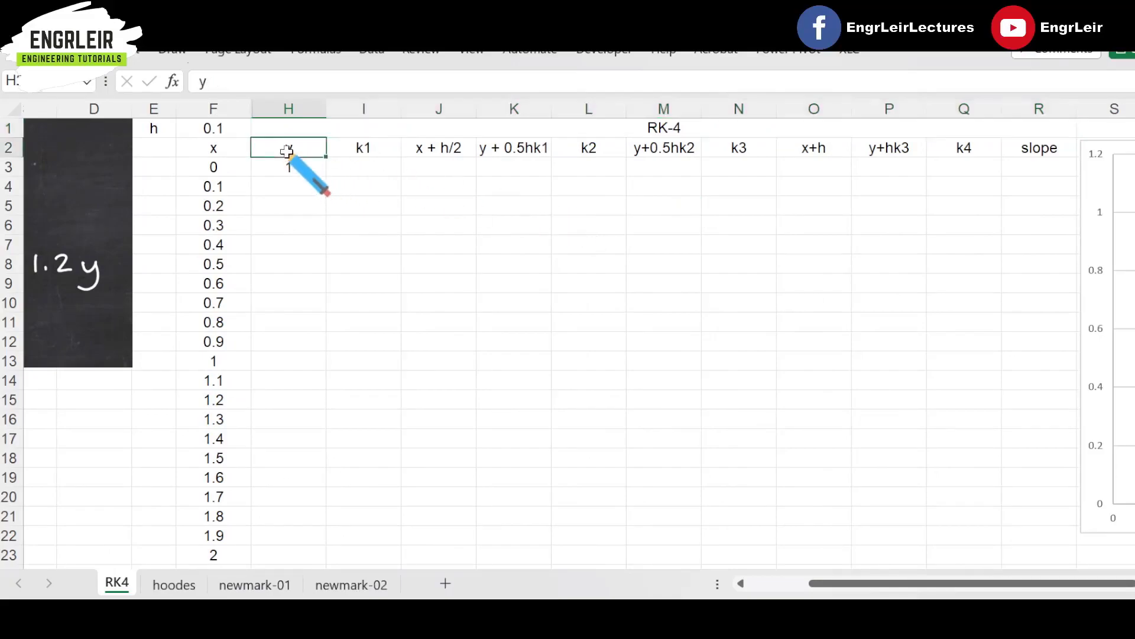
key("Down")
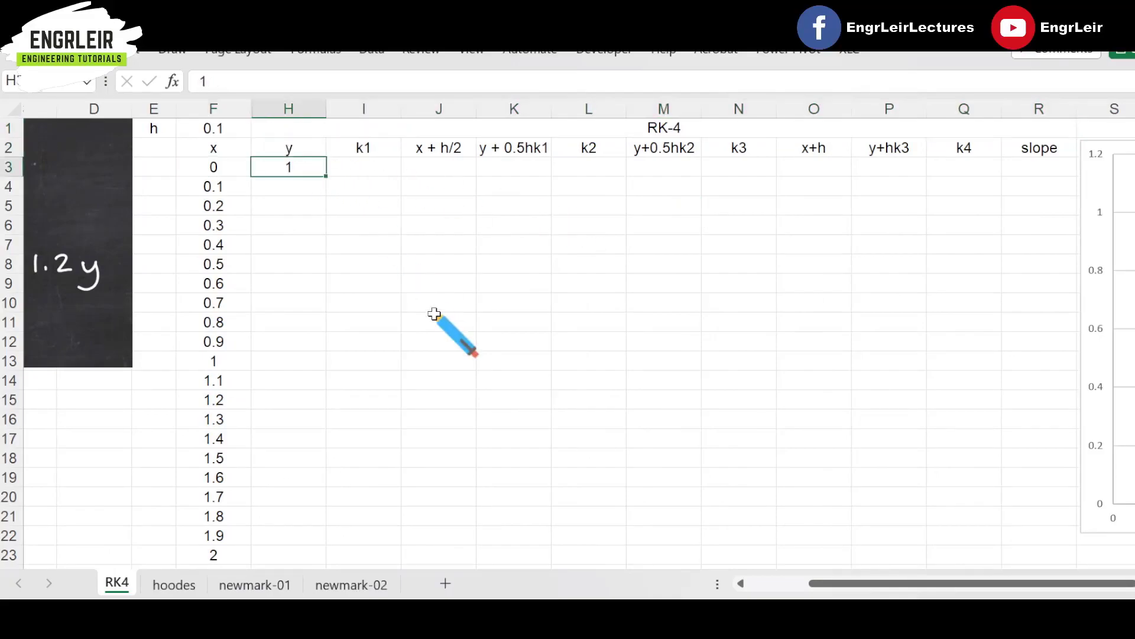
key("Left")
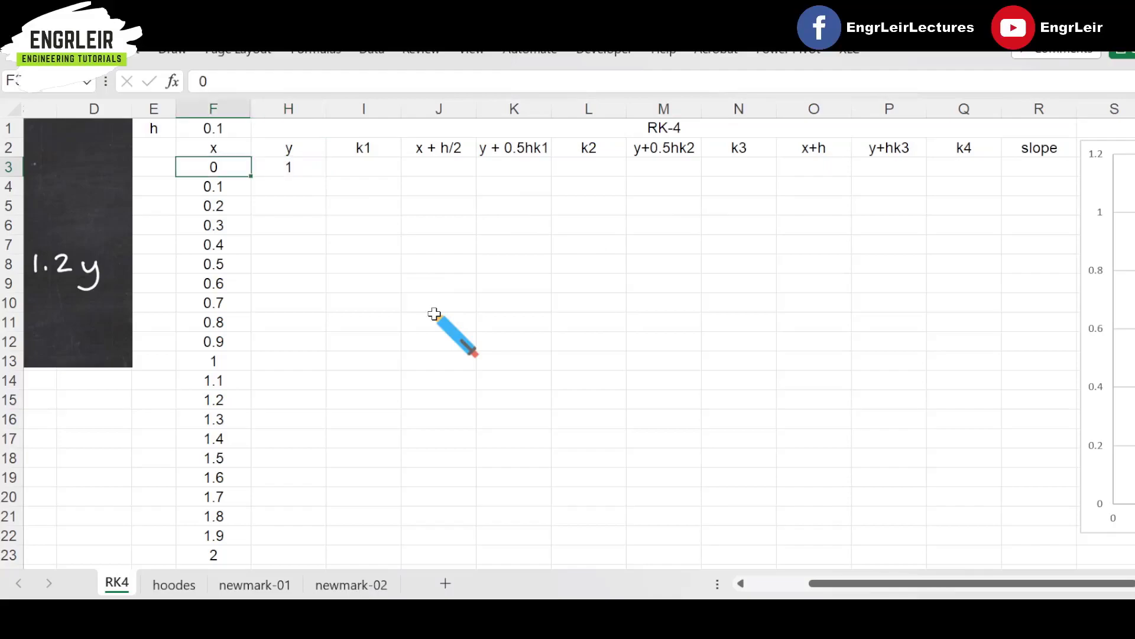
key("Right")
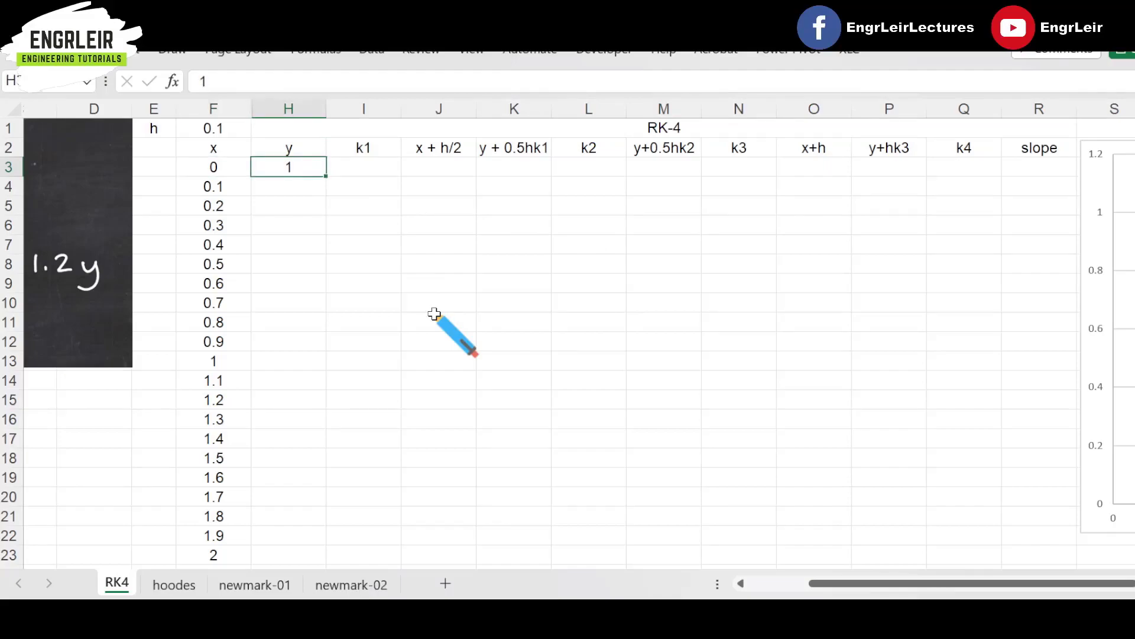
key("Right")
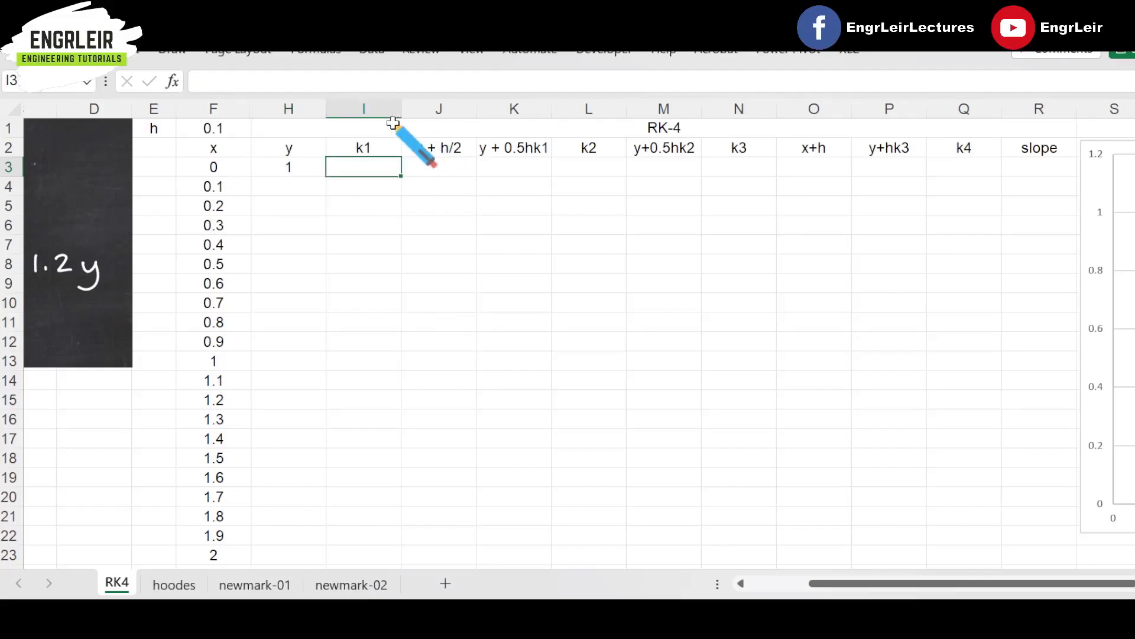
left_click(358, 148)
key("Down")
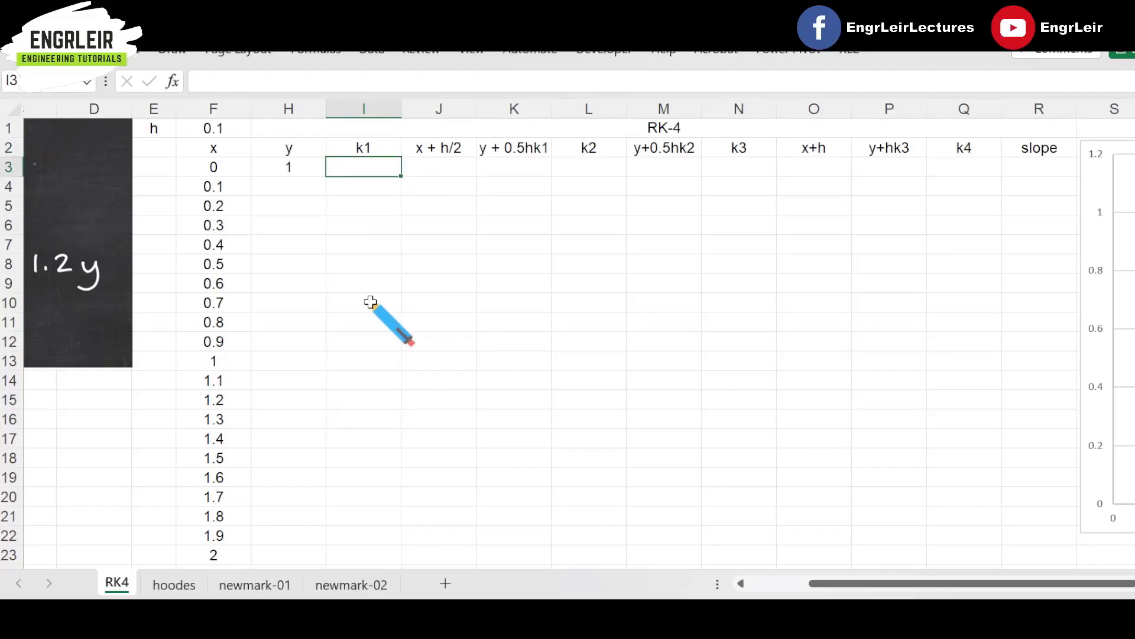
Step: Enter the k1 formula =H3*F3^2-1.2*H3 in cell I3, using the initial x and y values, and check it
left_click_drag(213, 167, 275, 170)
scroll(324, 355, "left", 3)
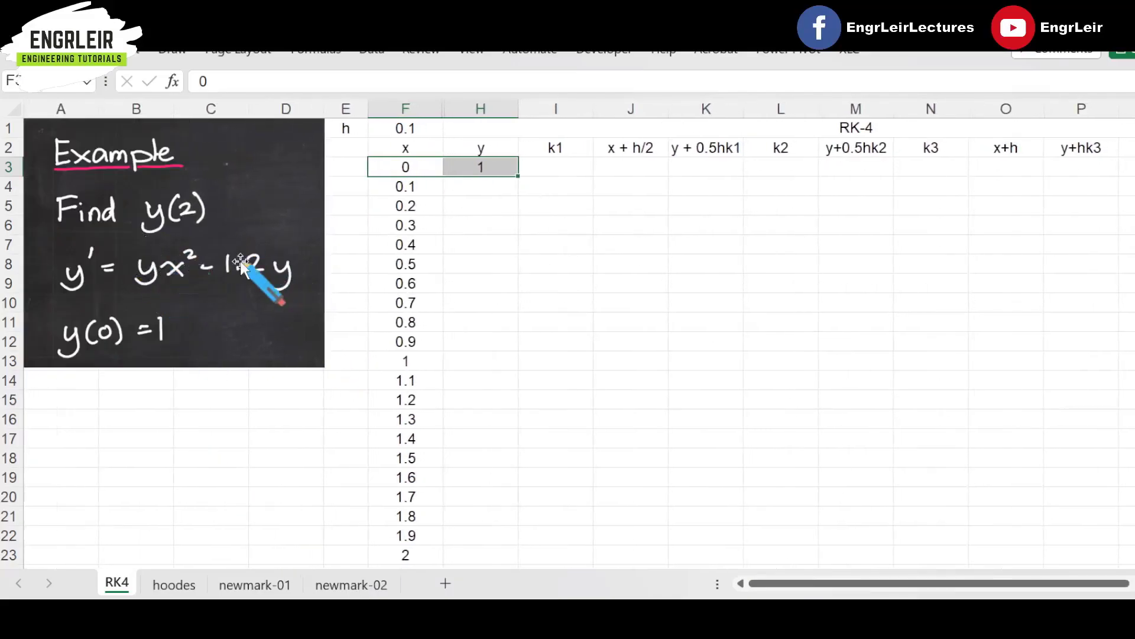
left_click(578, 167)
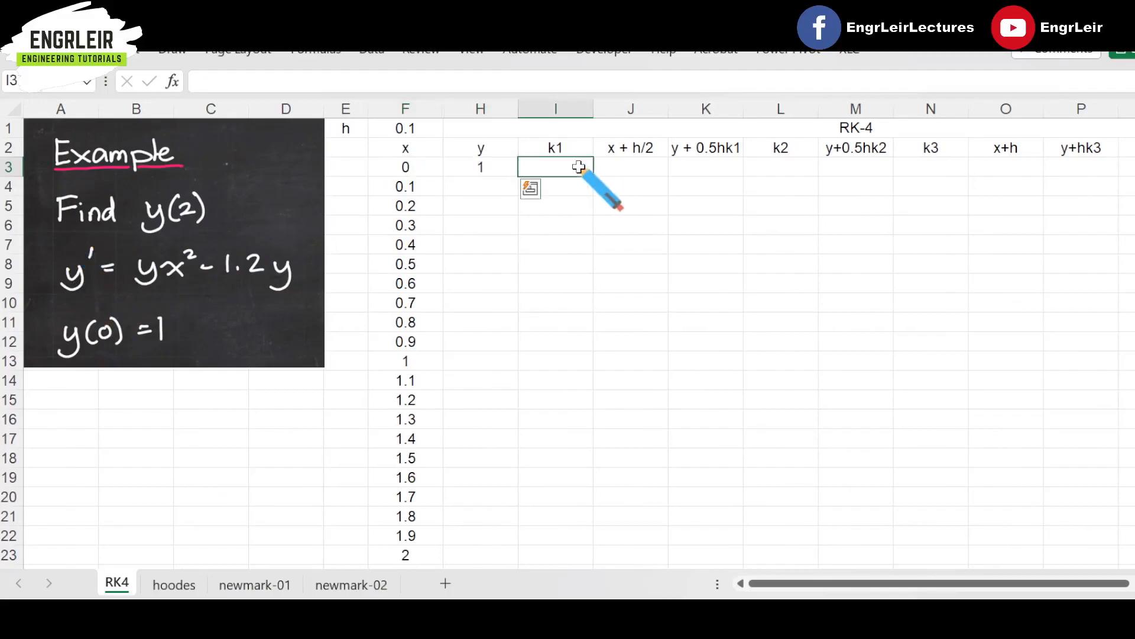
type("=")
key("Left")
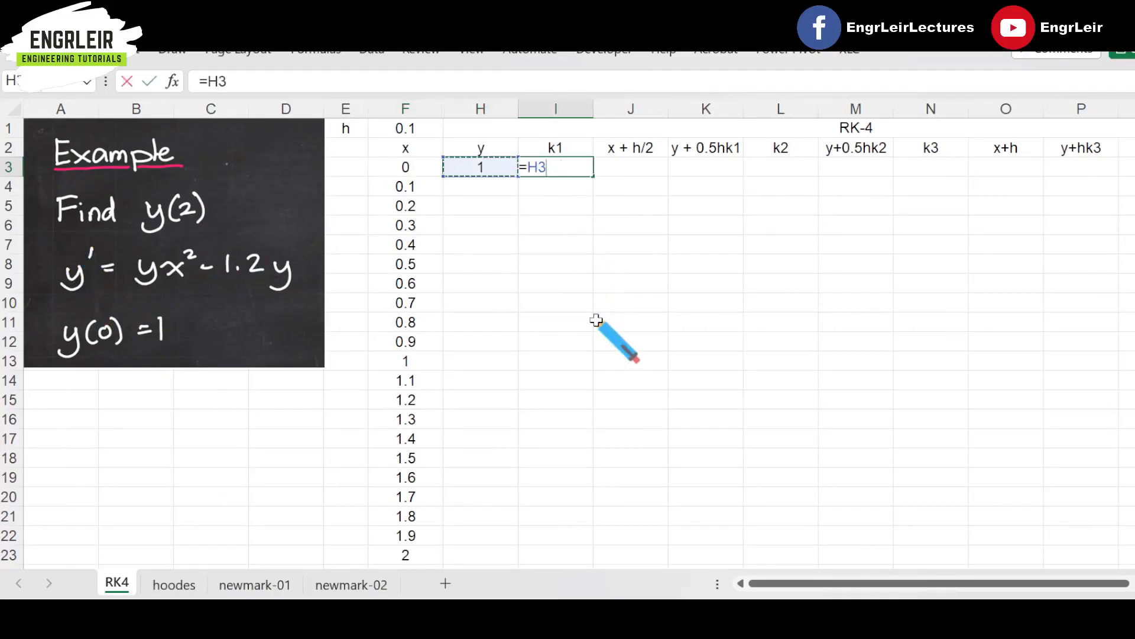
type("*")
key("Left")
key("Left")
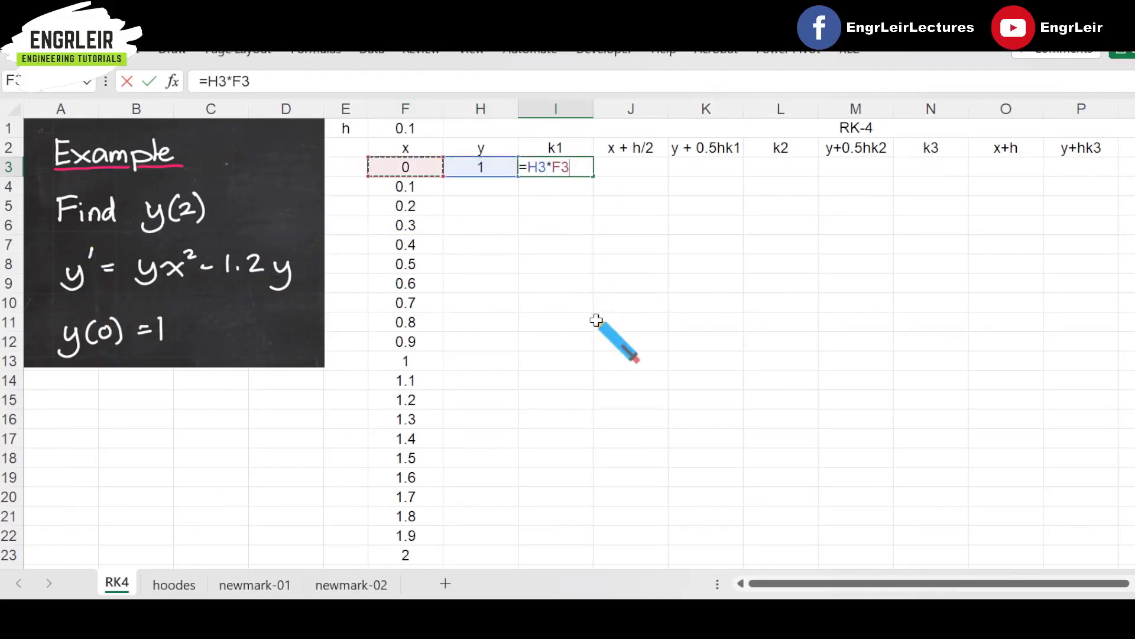
type("^2-1.2")
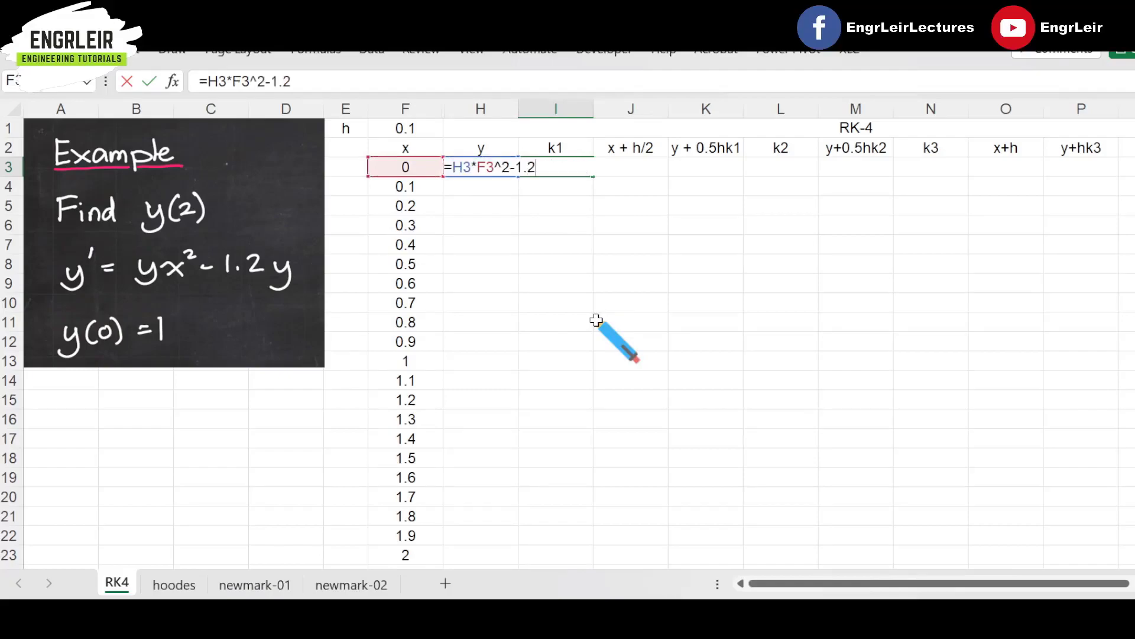
key("Tab")
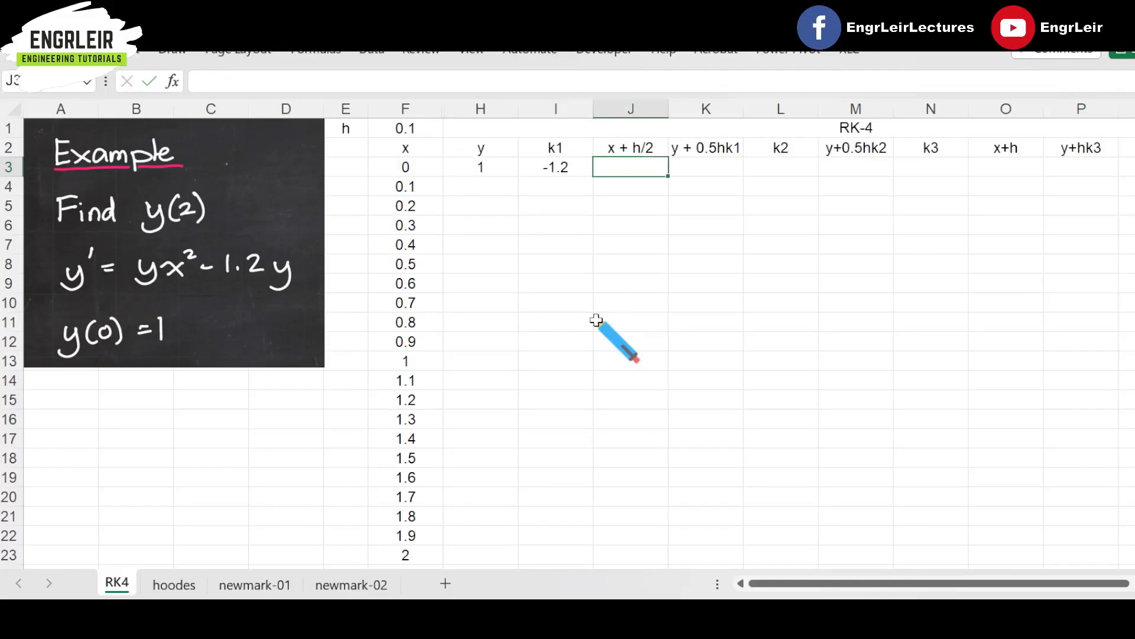
left_click(572, 170)
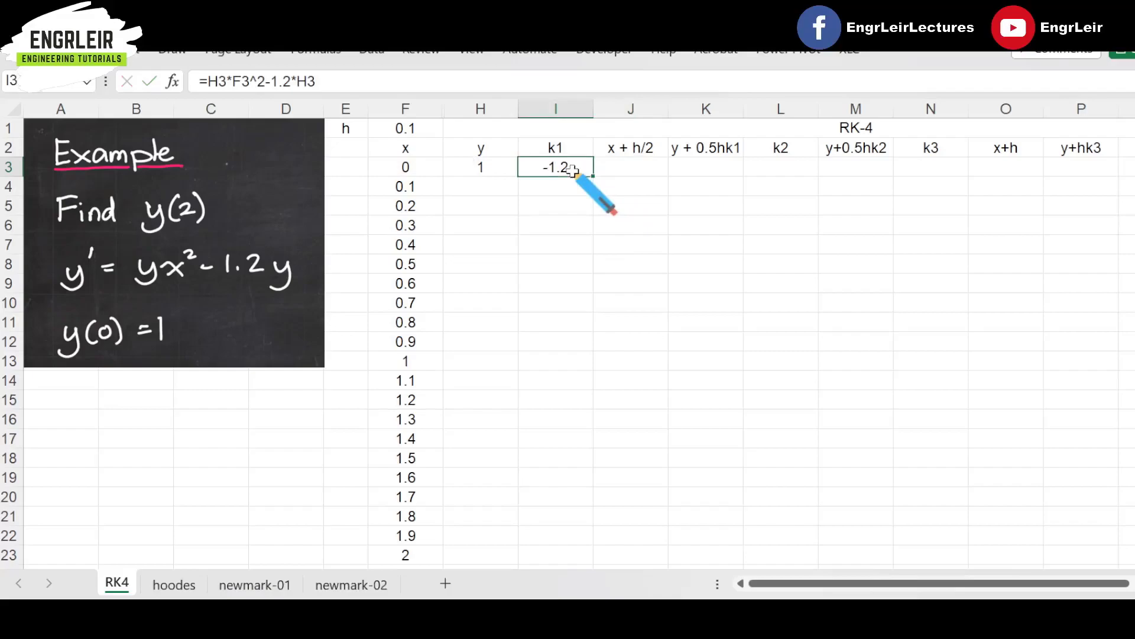
Step: Enter the x + h/2 formula =F3+0.5*F1 in cell J3
left_click(640, 168)
left_click(708, 166)
left_click(612, 169)
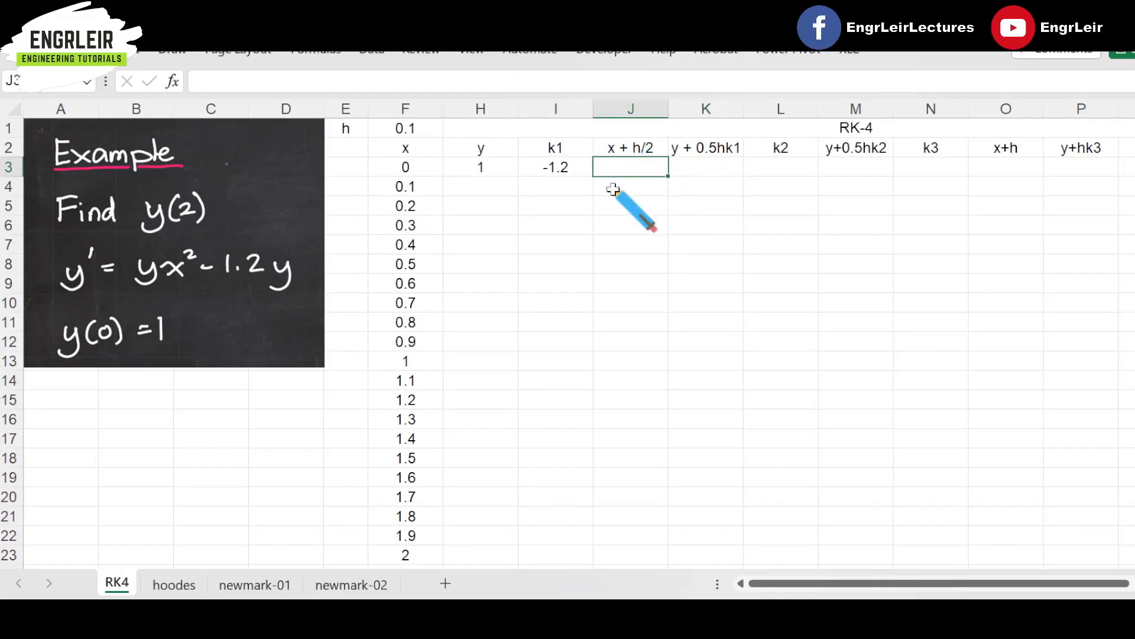
type("=")
key("Left")
key("Left")
key("Left")
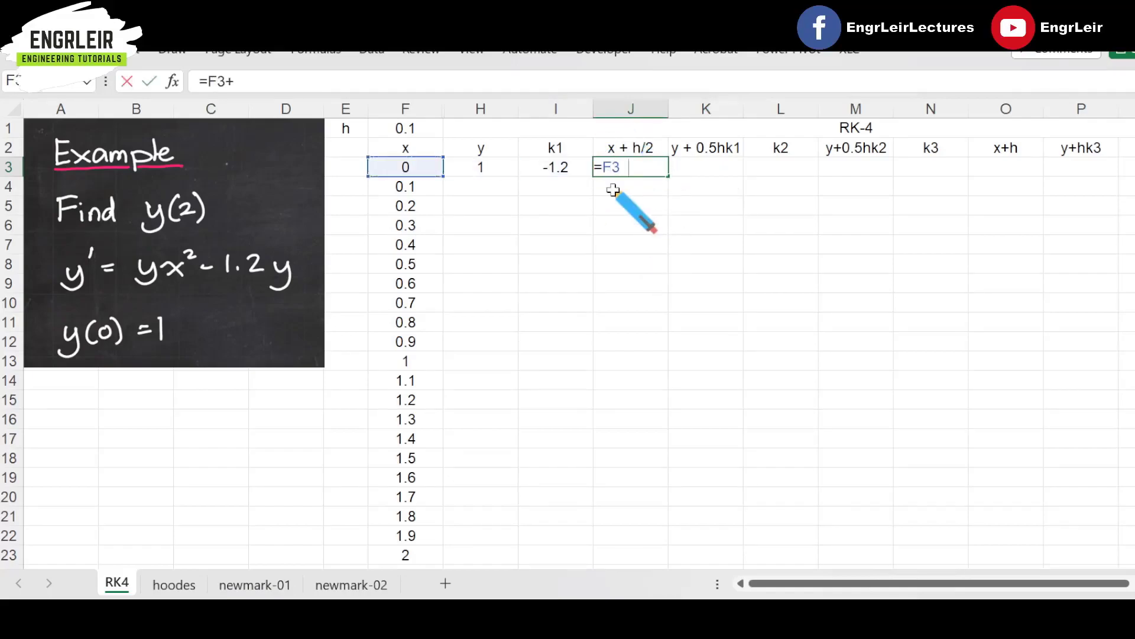
type("+0.5*")
left_click(416, 131)
key("Tab")
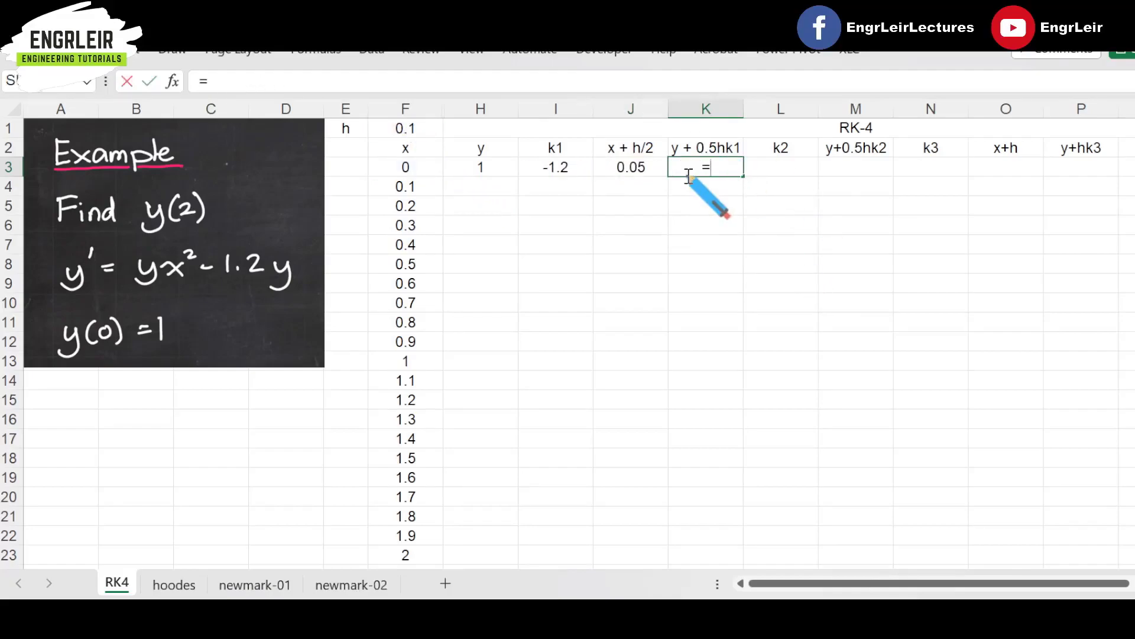
Step: Enter the y + 0.5hk1 formula =H3+0.5*F1*I3 in cell K3 and check it
type("=")
key("Left")
key("Left")
key("Left")
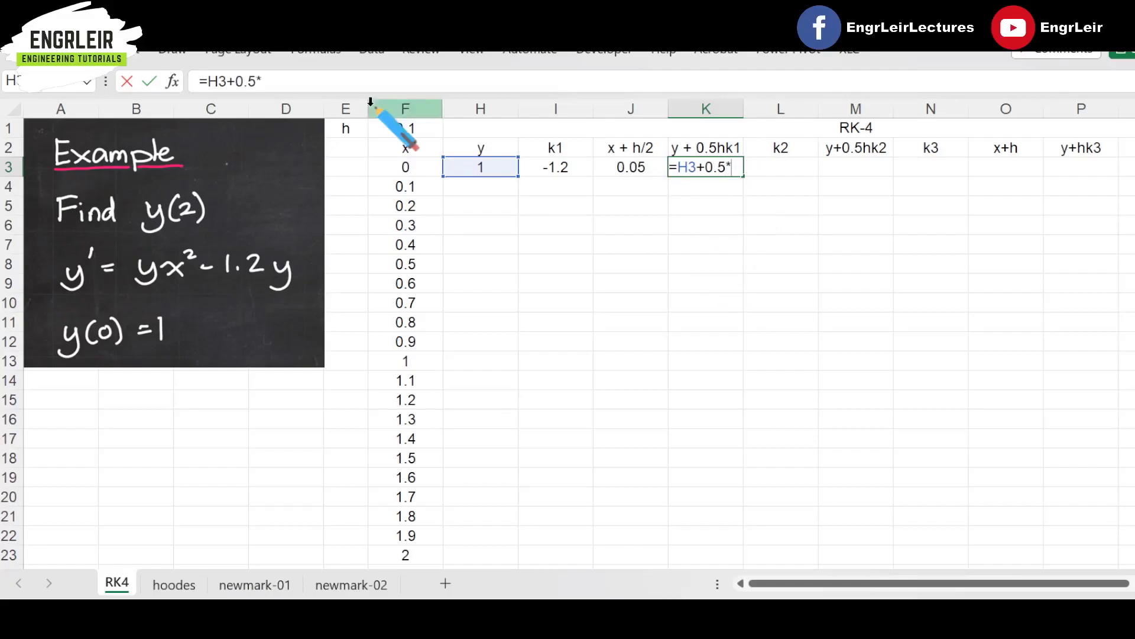
left_click(388, 129)
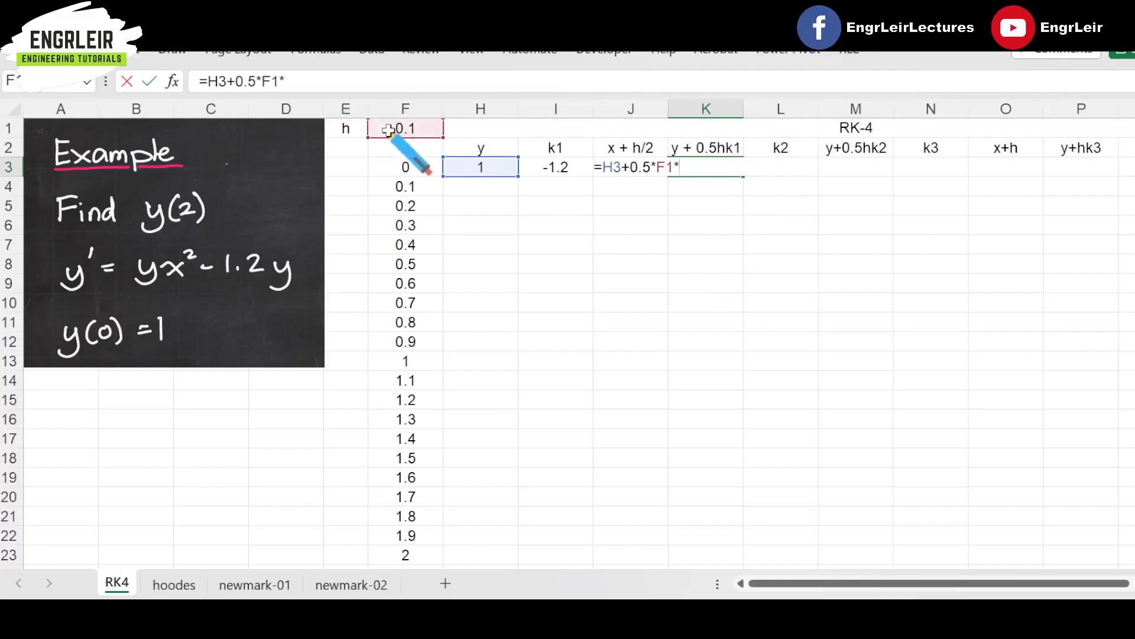
type("*")
key("Left")
key("Left")
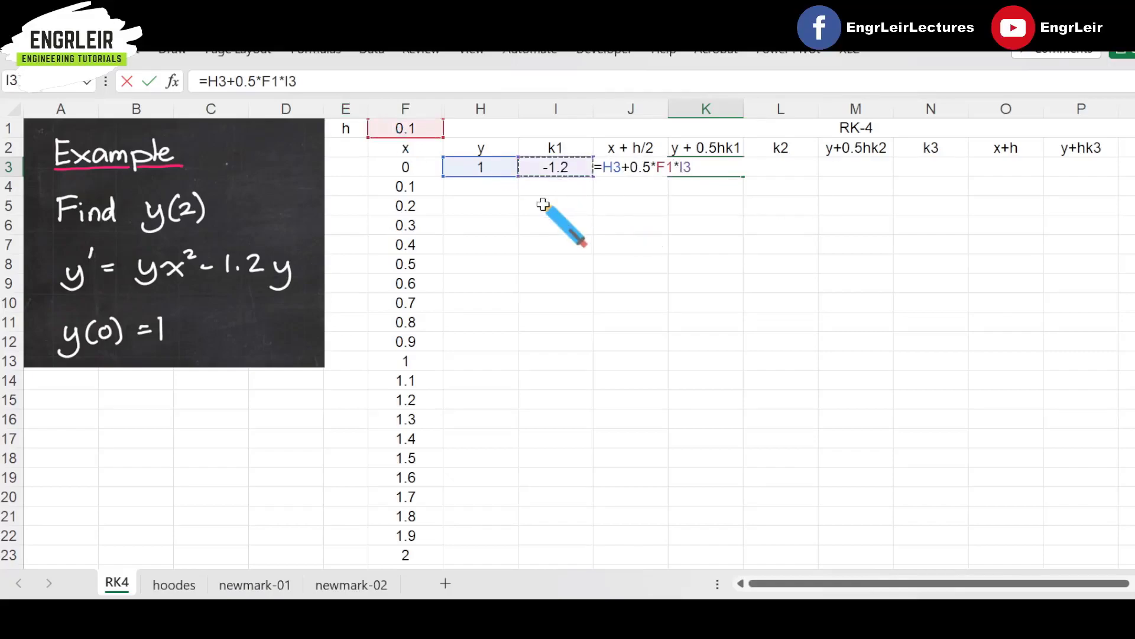
key("Tab")
left_click(718, 171)
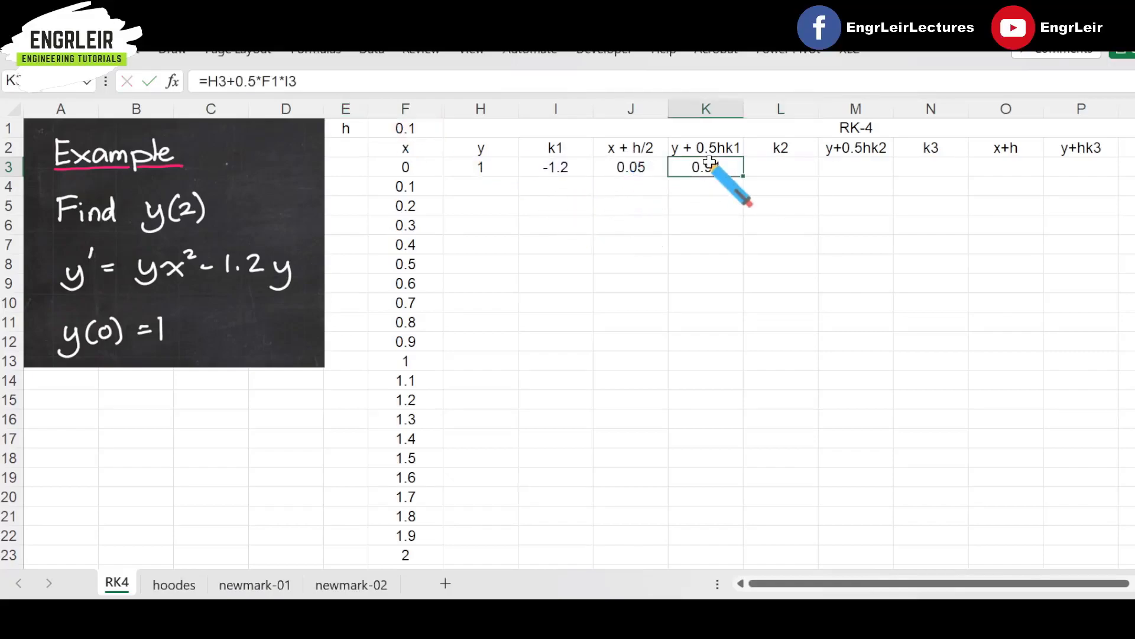
left_click(658, 167)
key("Right")
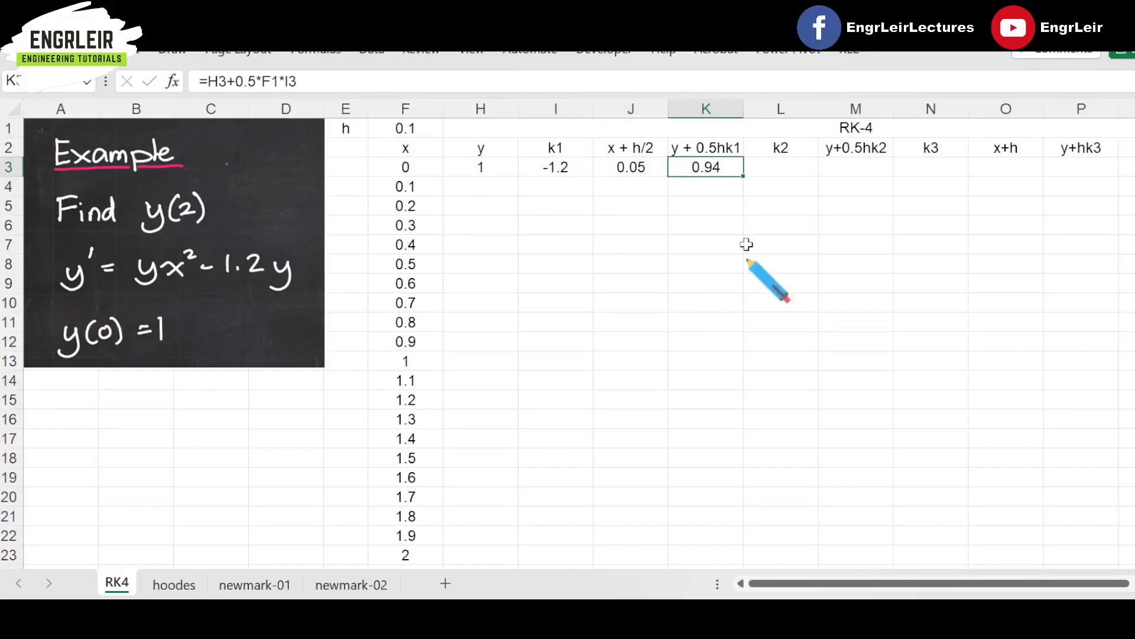
Step: Enter the k2 formula =K3*J3^2-1.2*K3 in cell L3
left_click(781, 168)
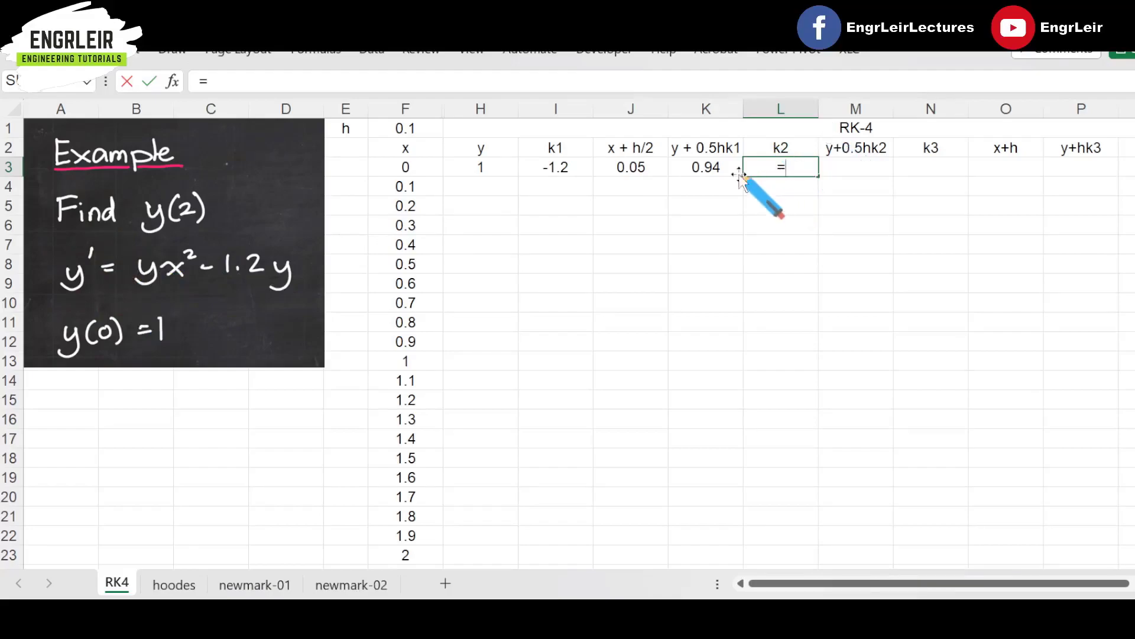
left_click(707, 167)
type("*")
key("Left")
key("Left")
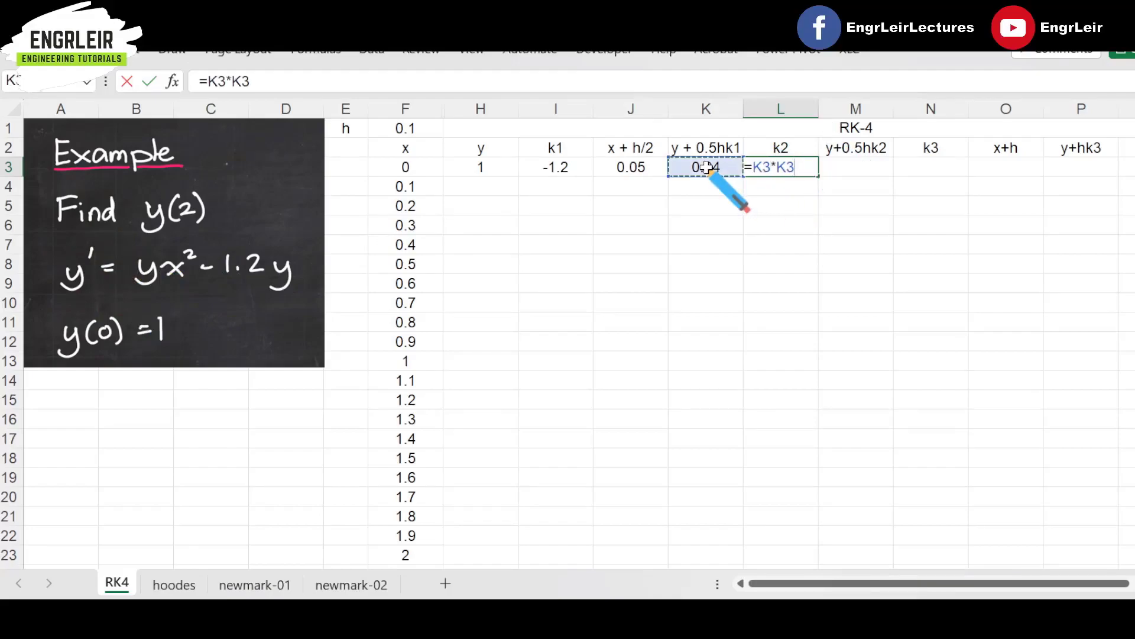
type("^2-1.2*")
left_click(708, 167)
key("Return")
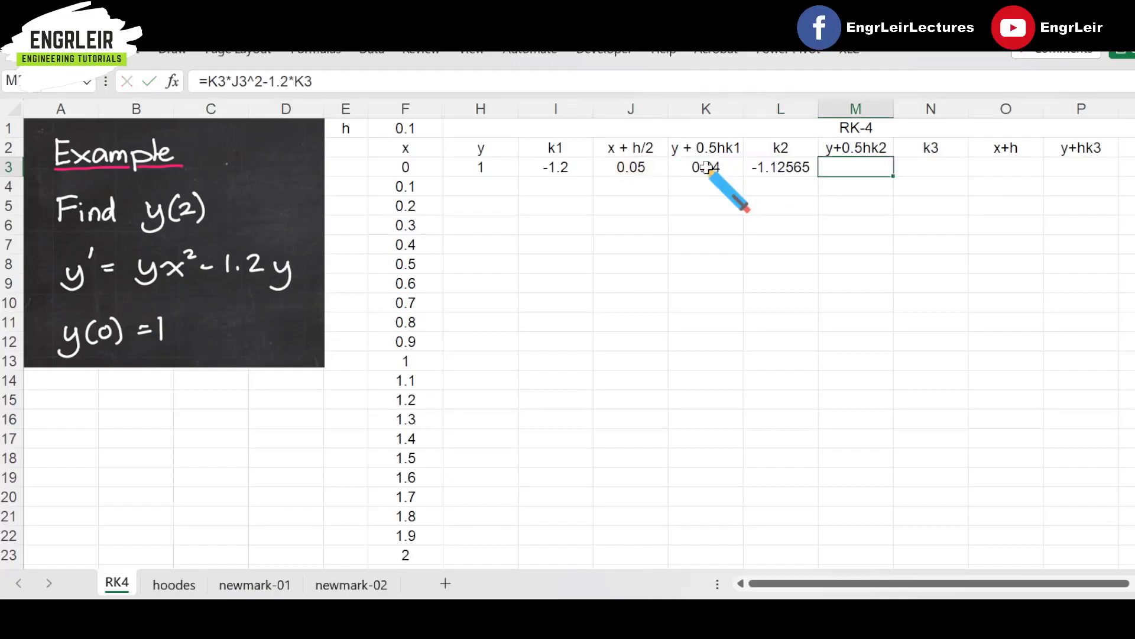
Step: Enter the y+0.5hk2 formula =H3+0.5*$F$1*L3 in cell M3, with an absolute reference to the step size
left_click(788, 169)
scroll(795, 178, "right", 3)
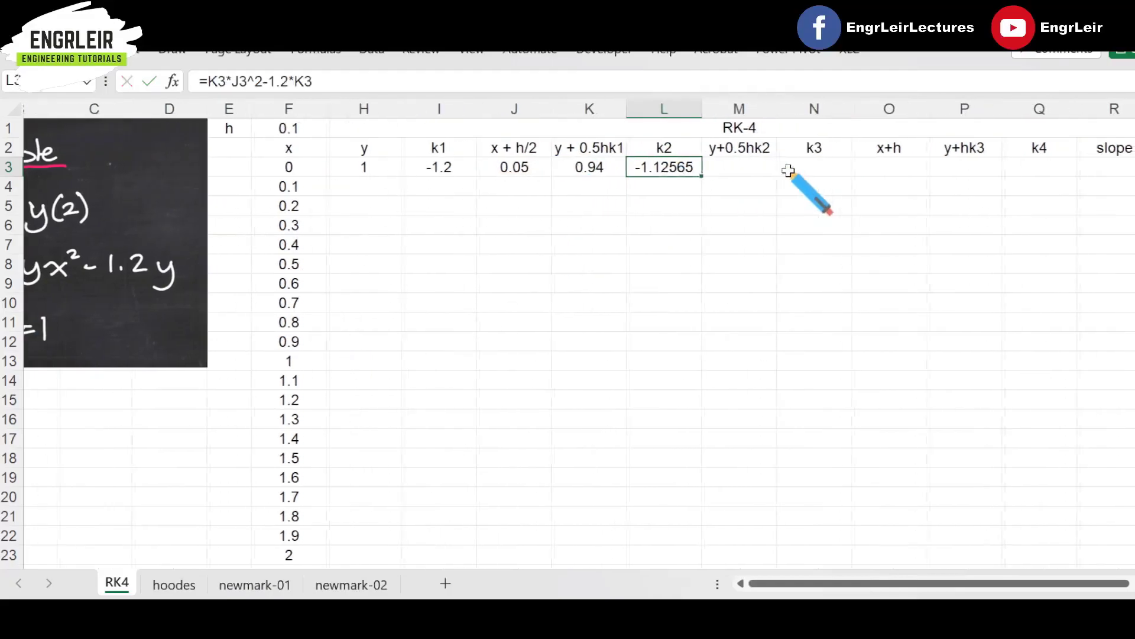
left_click(729, 169)
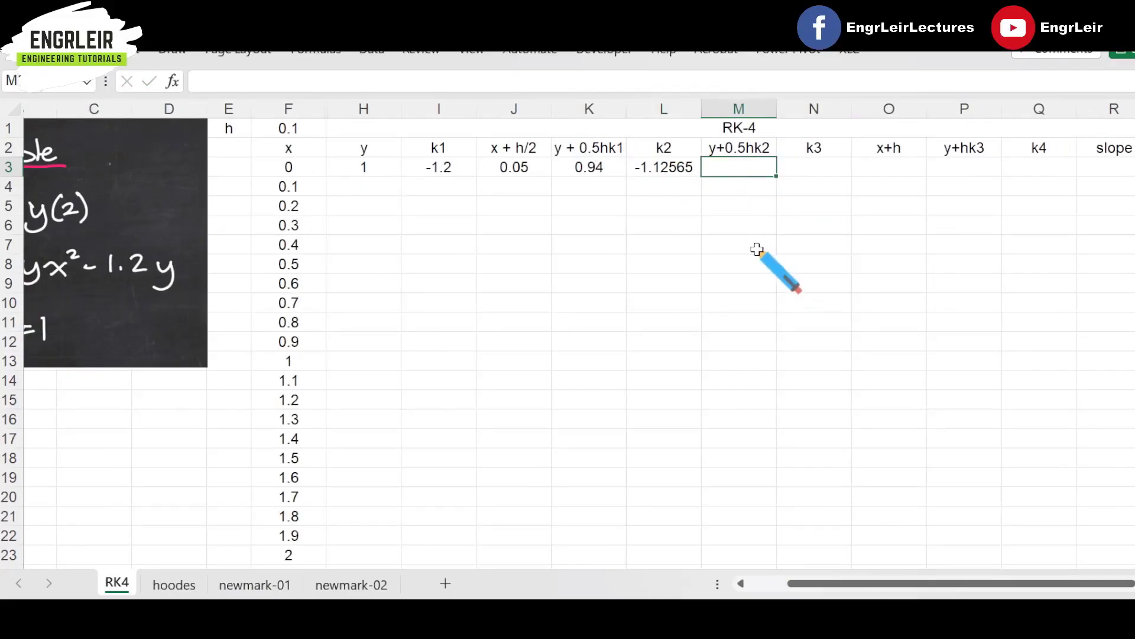
left_click_drag(513, 148, 513, 168)
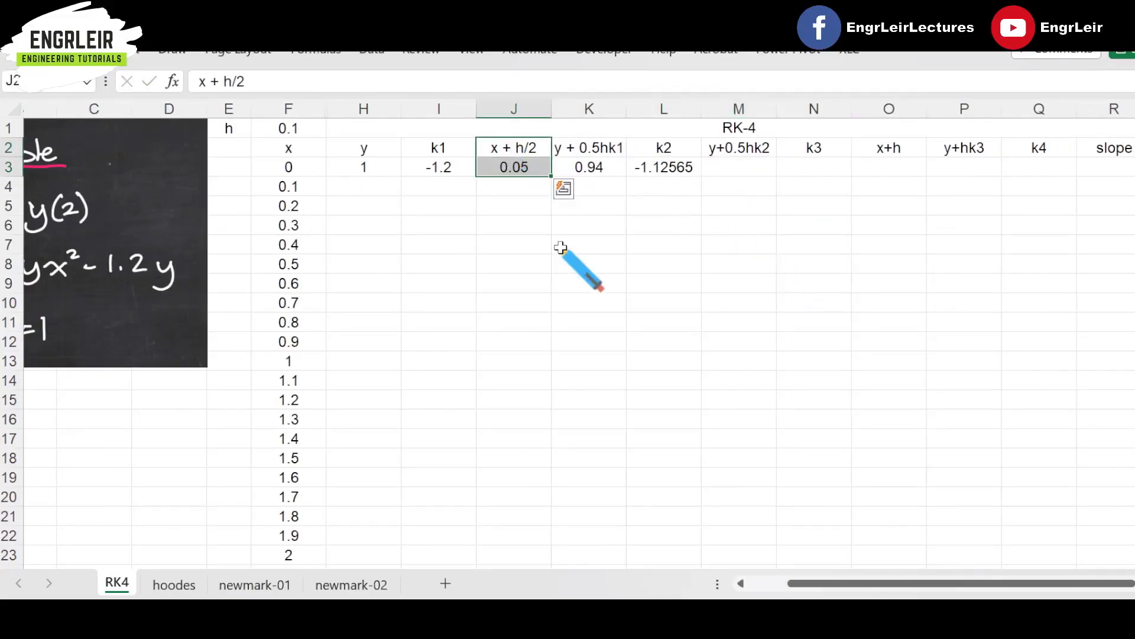
left_click(741, 171)
left_click_drag(737, 150, 734, 166)
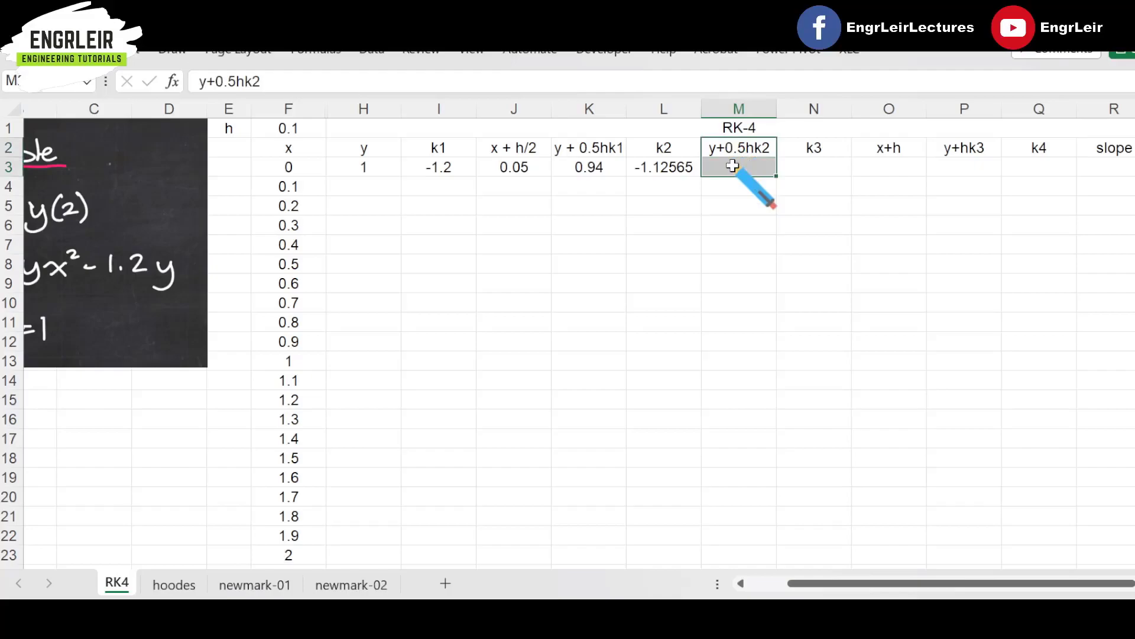
left_click(666, 148)
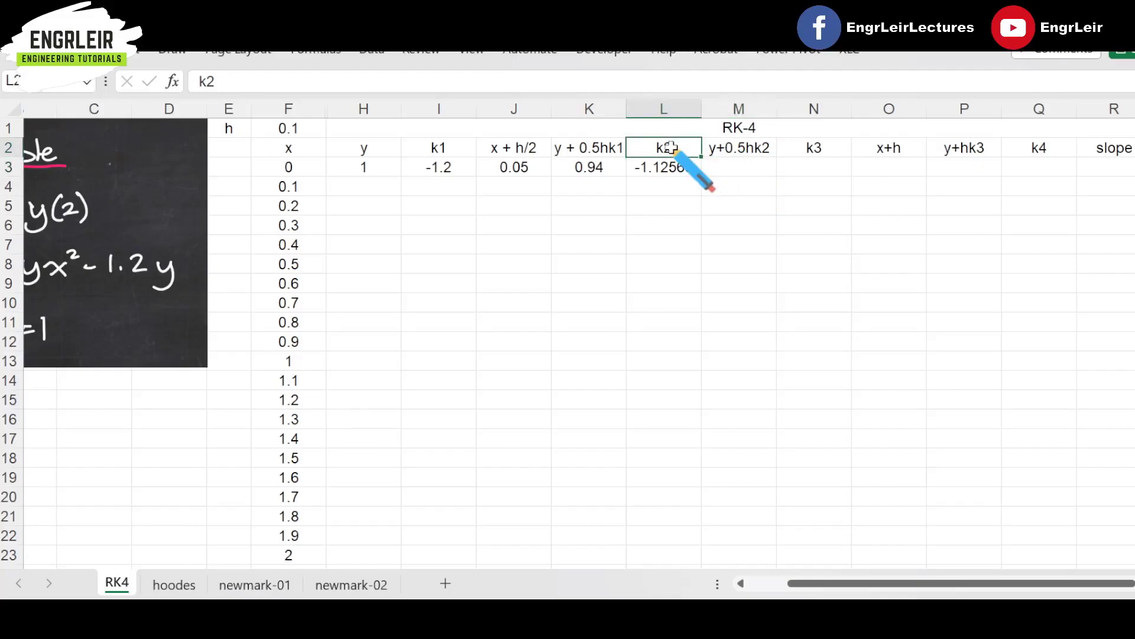
left_click(736, 168)
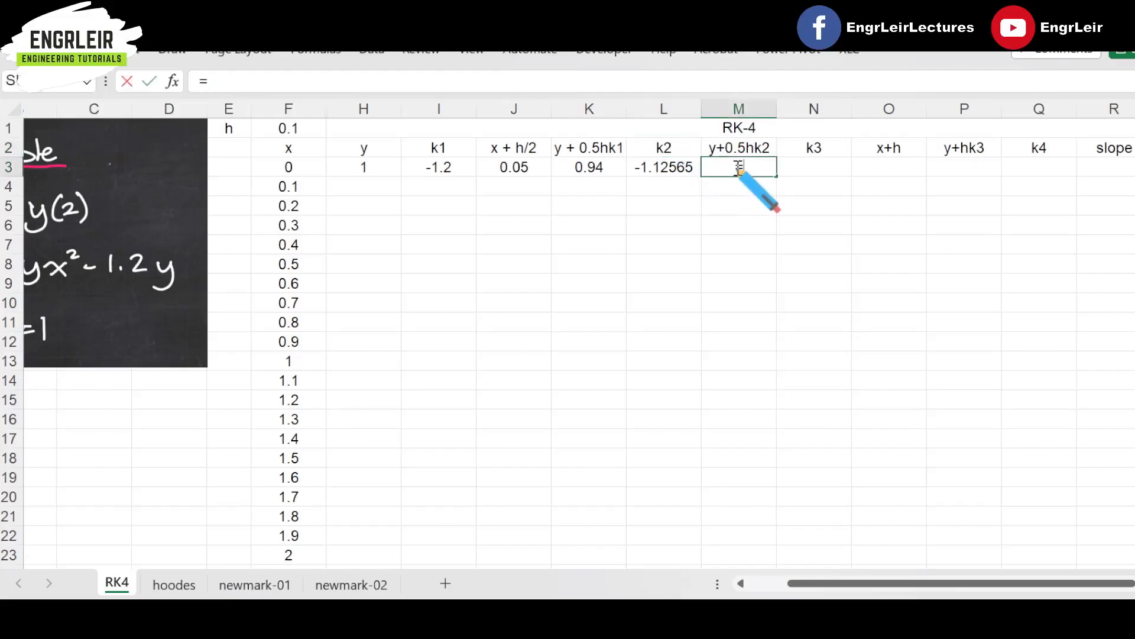
type("=")
left_click(364, 167)
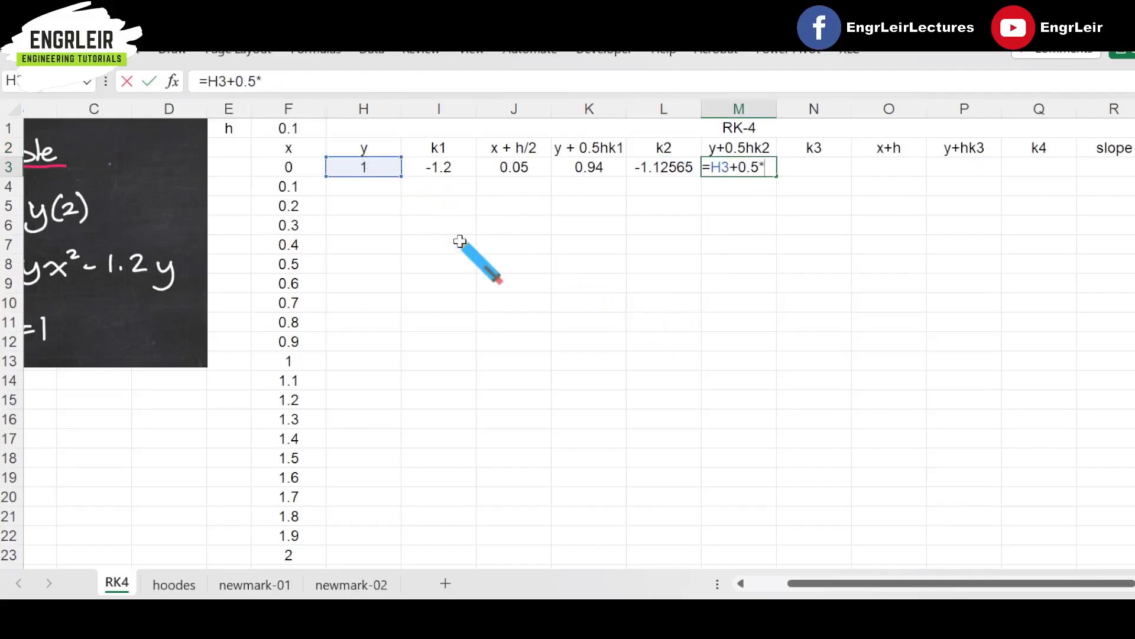
left_click(297, 127)
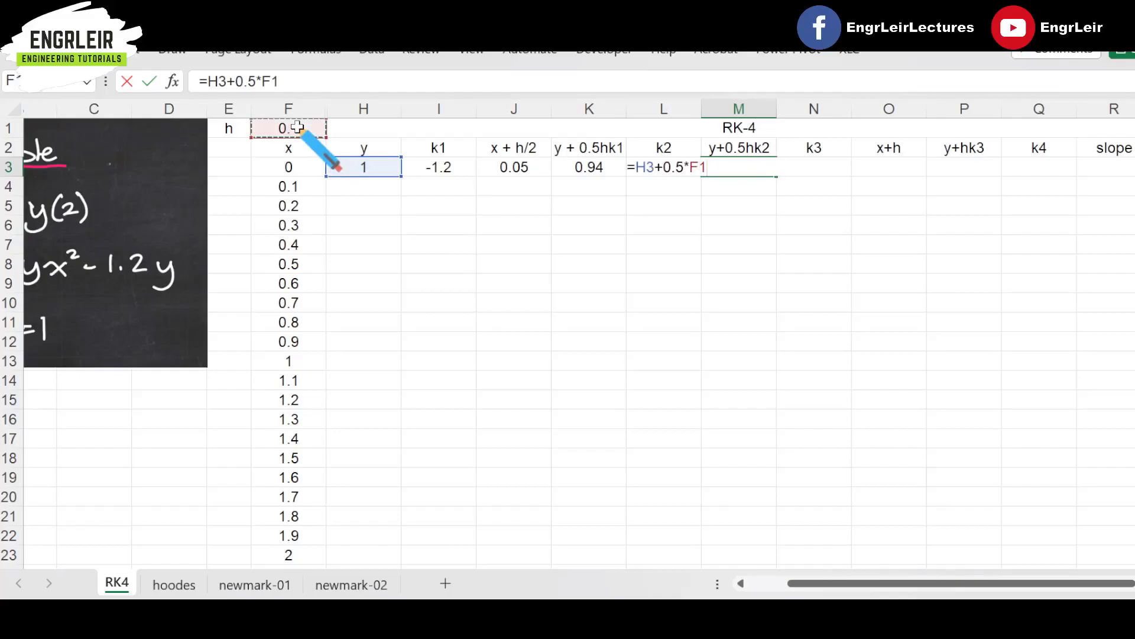
type("*")
key("Left")
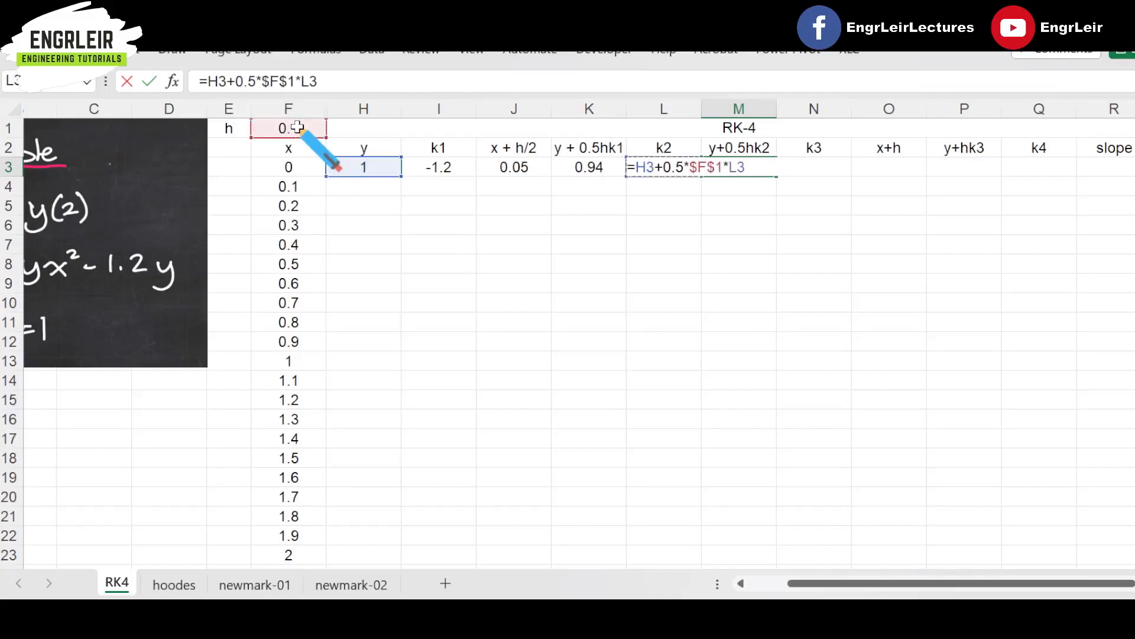
key("Tab")
Step: Make the step-size reference in the K3 formula absolute as $F$1
key("Left")
key("Left")
key("Left")
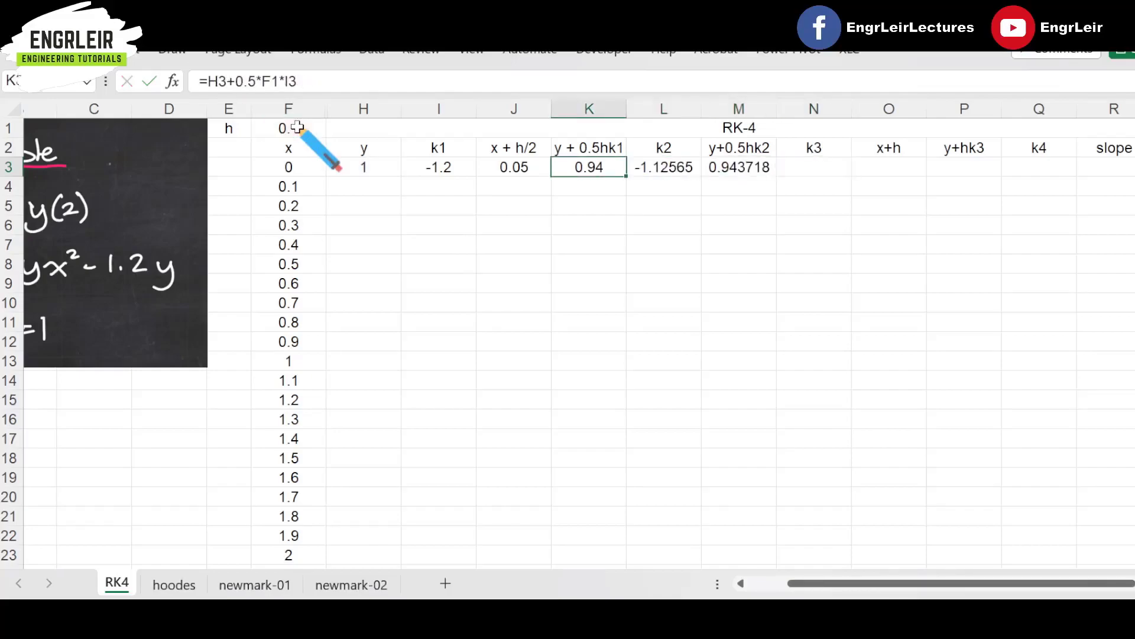
left_click(275, 82)
key("F4")
key("Tab")
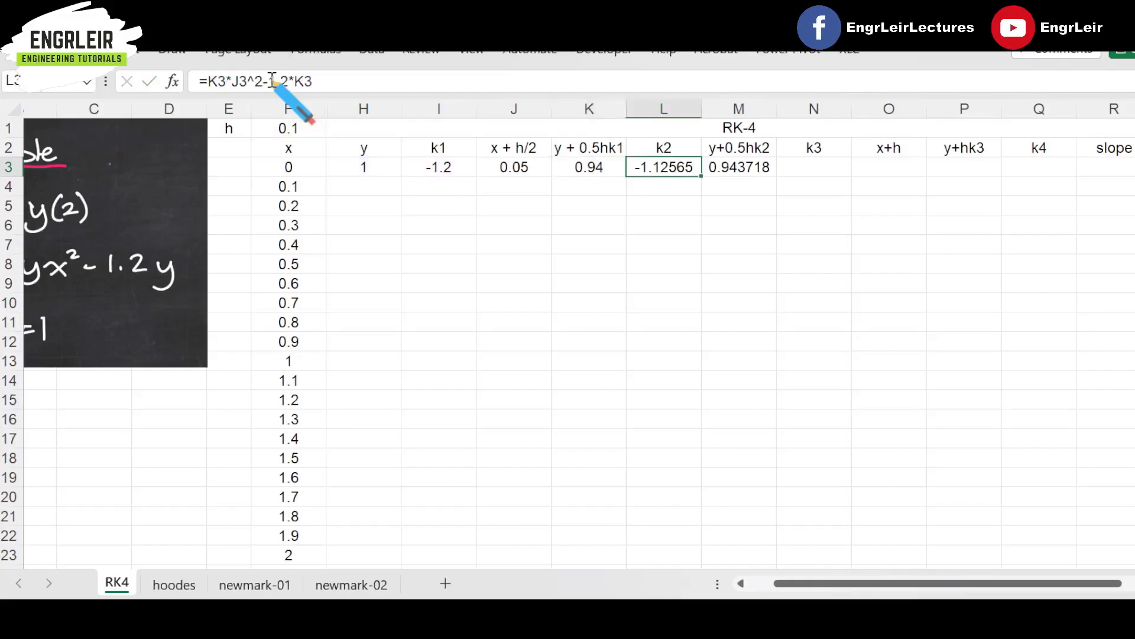
Step: Enter the k3 formula =M3*J3^2-1.2*M3 in cell N3 and check it
left_click(762, 170)
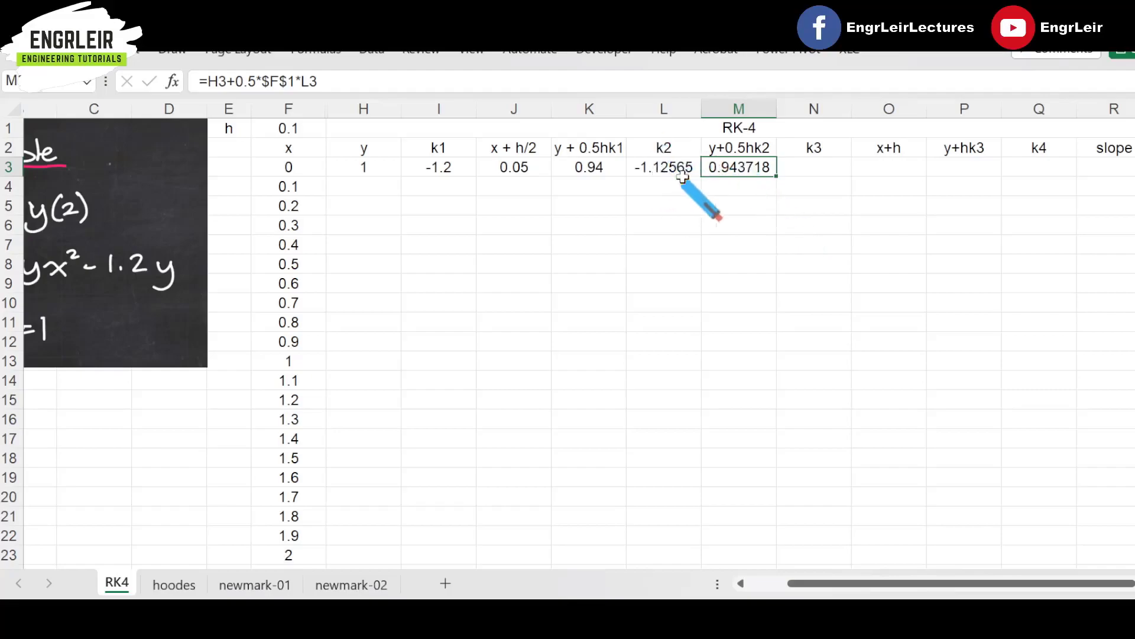
left_click(826, 167)
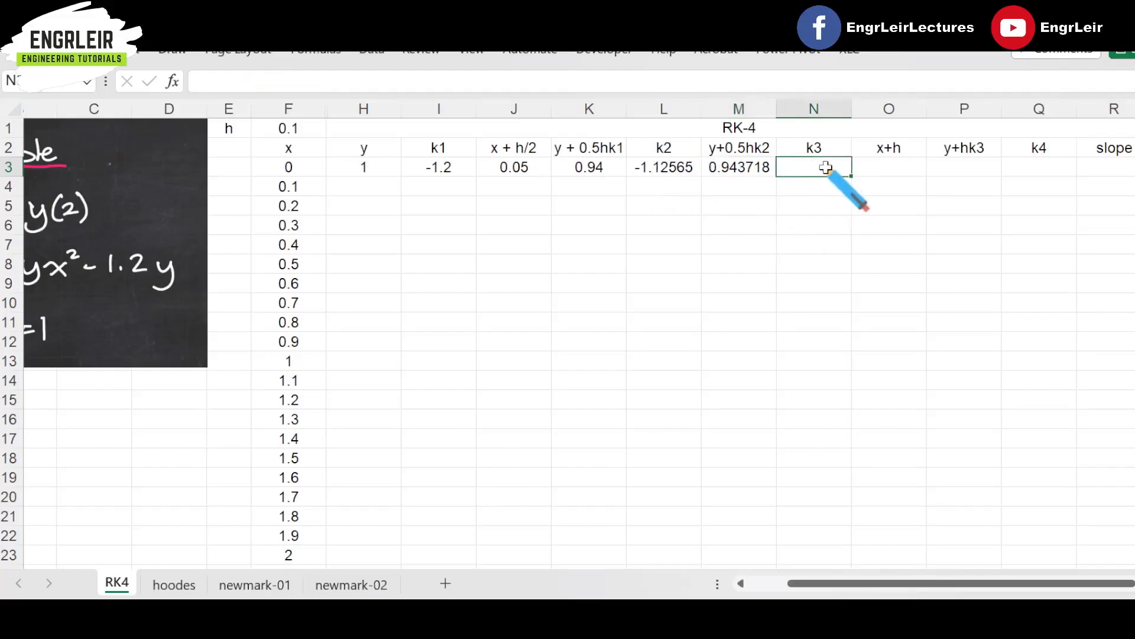
key("Left")
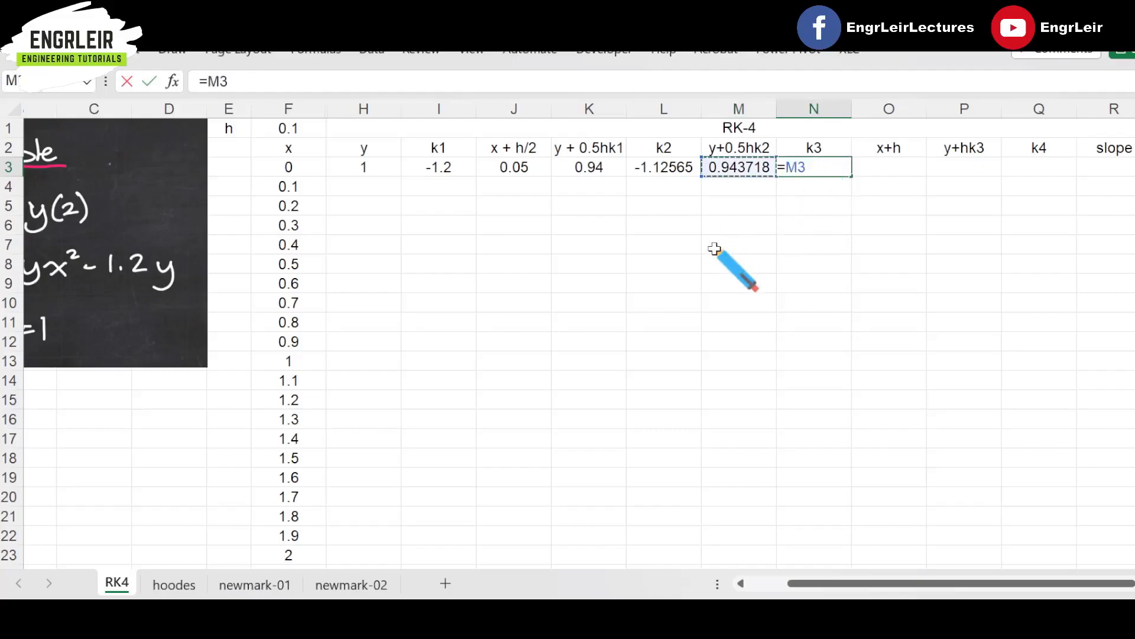
key("Left")
key("Left")
key("Left")
key("Left")
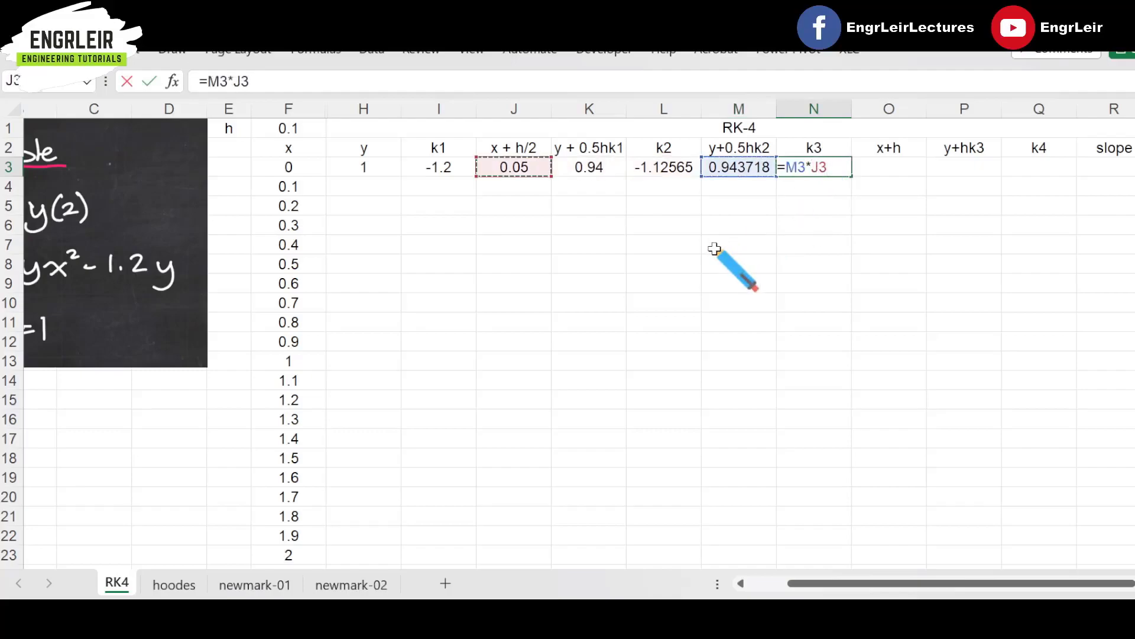
type("^2-1.2*M3")
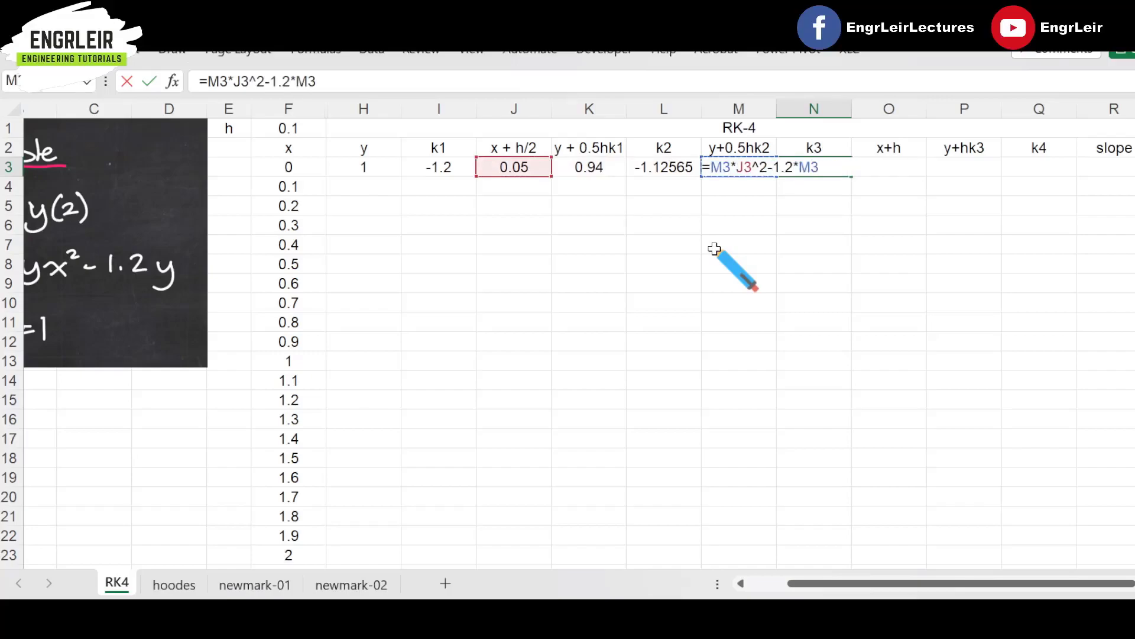
key("Tab")
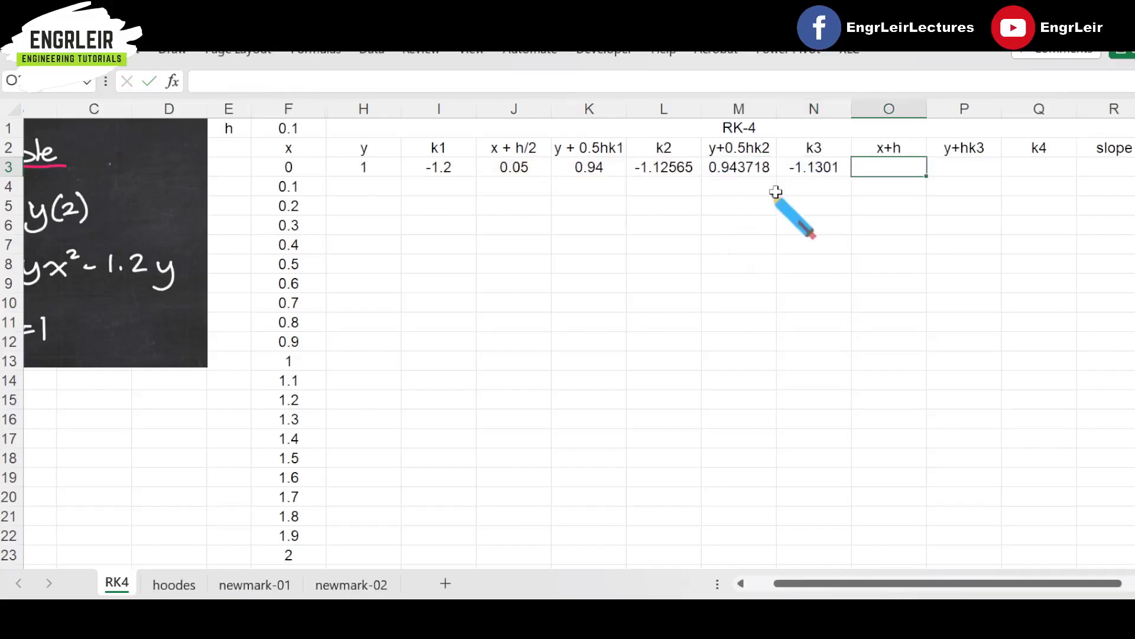
left_click(812, 170)
Step: Enter the x+h formula =F3+$F$1 in cell O3
scroll(812, 170, "right", 2)
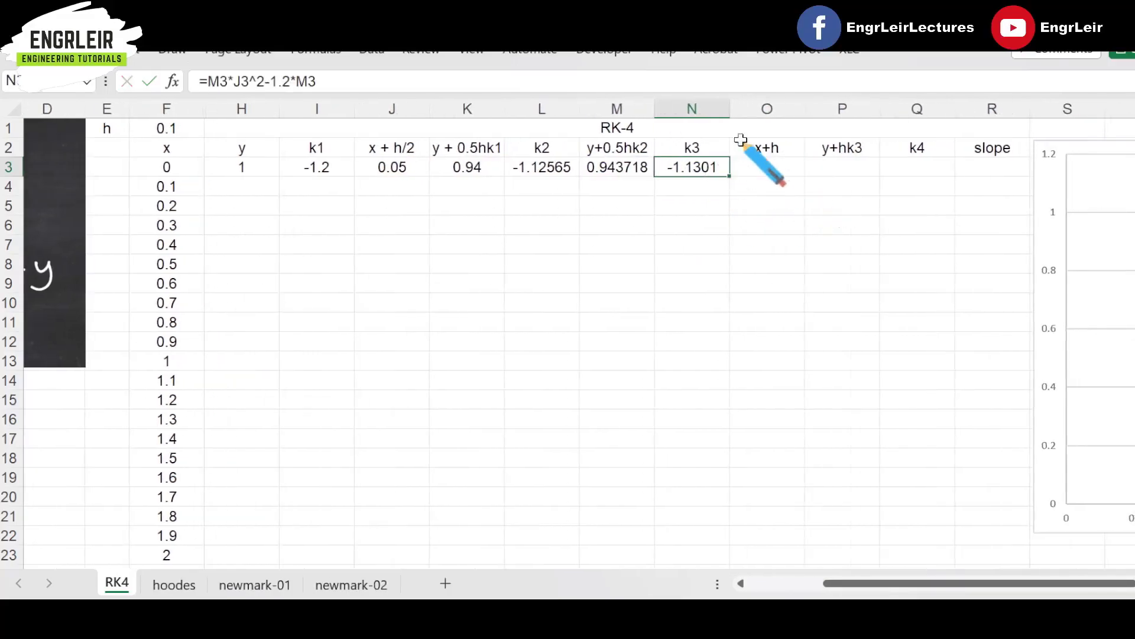
left_click(761, 169)
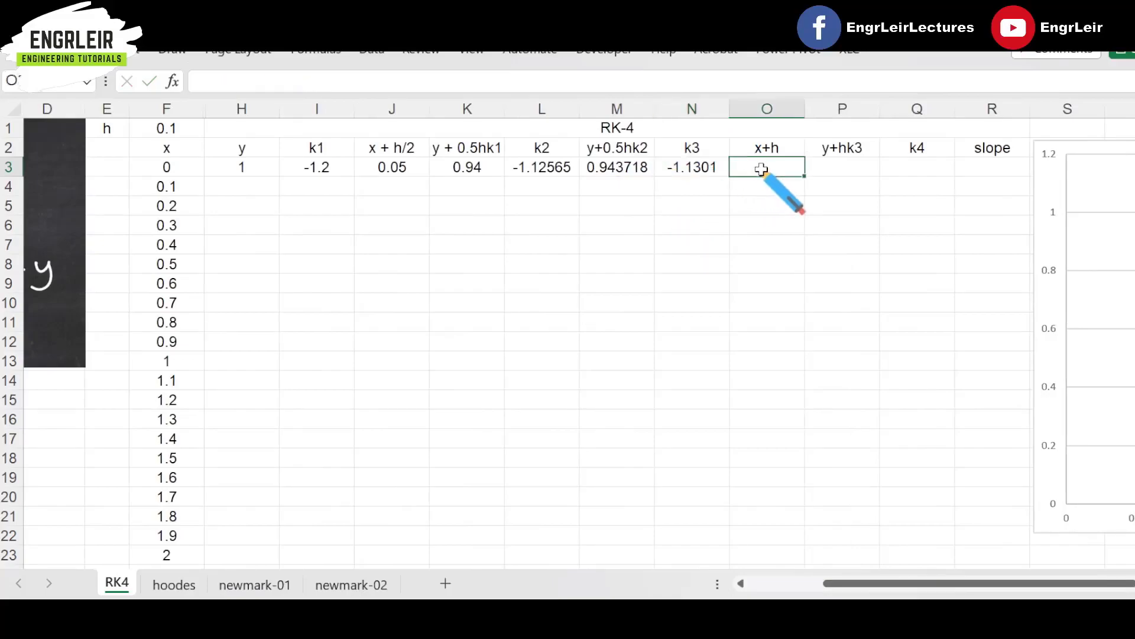
left_click(827, 176)
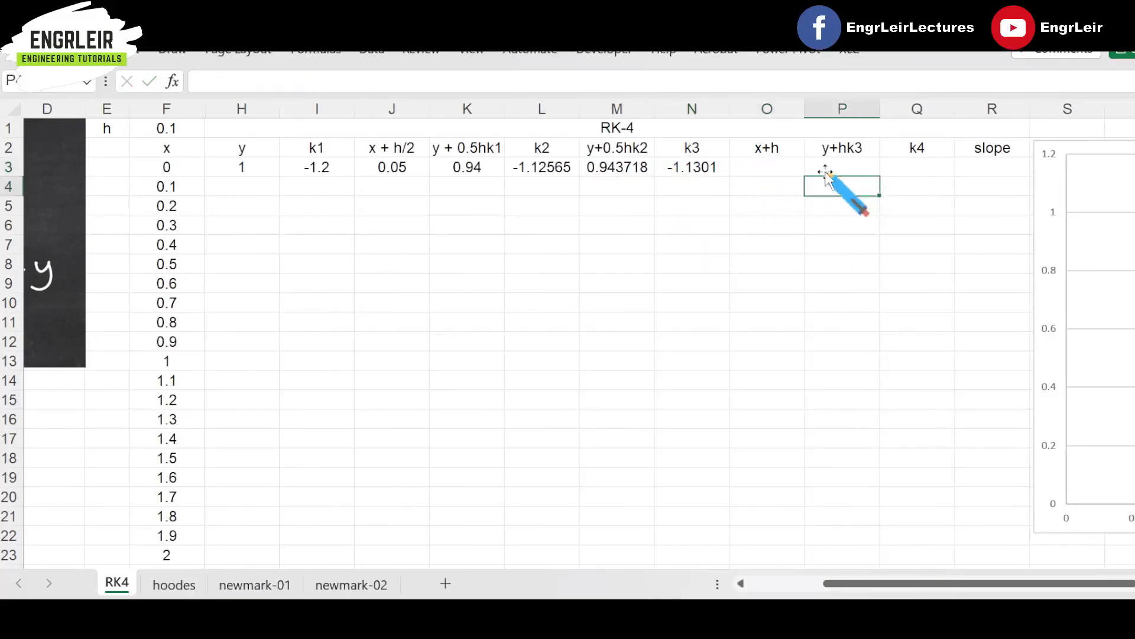
left_click(780, 162)
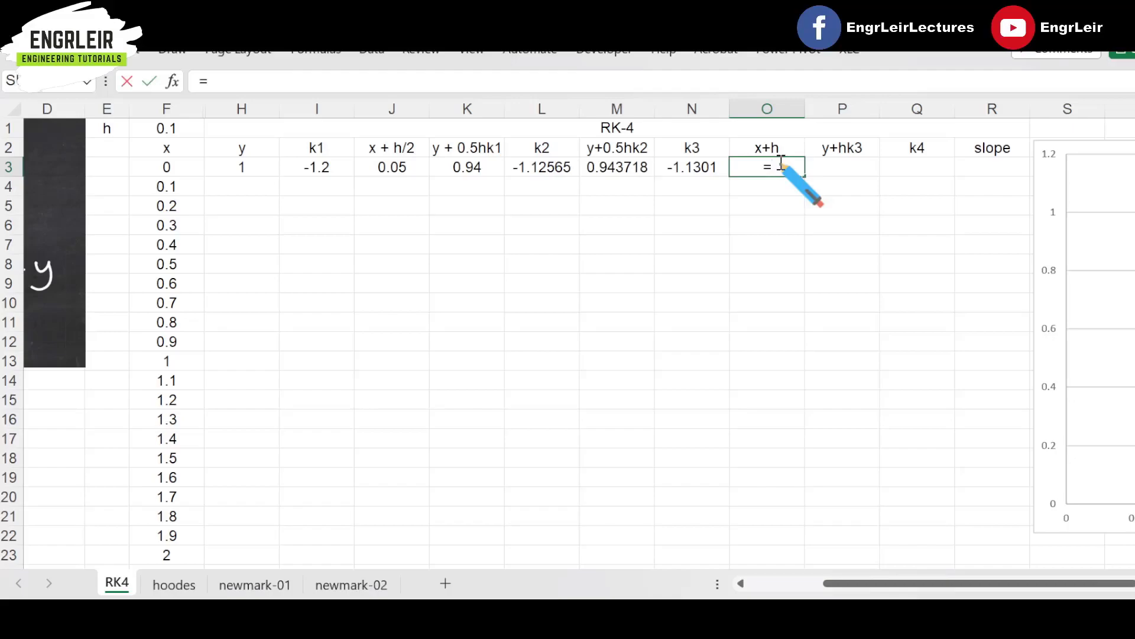
type("=")
left_click(149, 164)
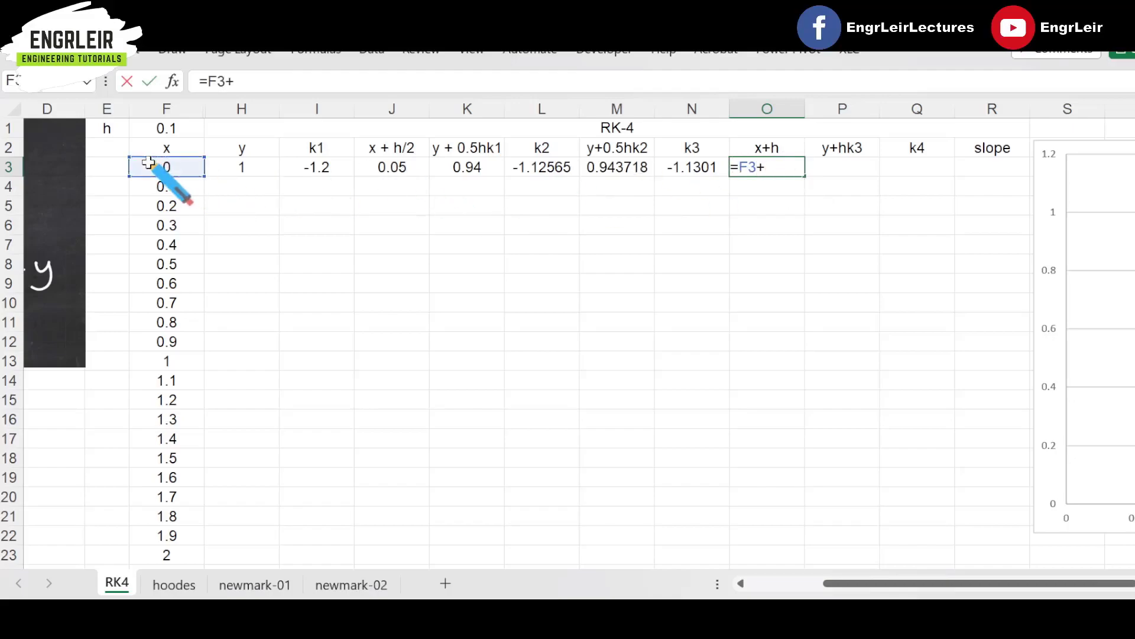
type("+")
left_click(175, 128)
key("F4")
key("Tab")
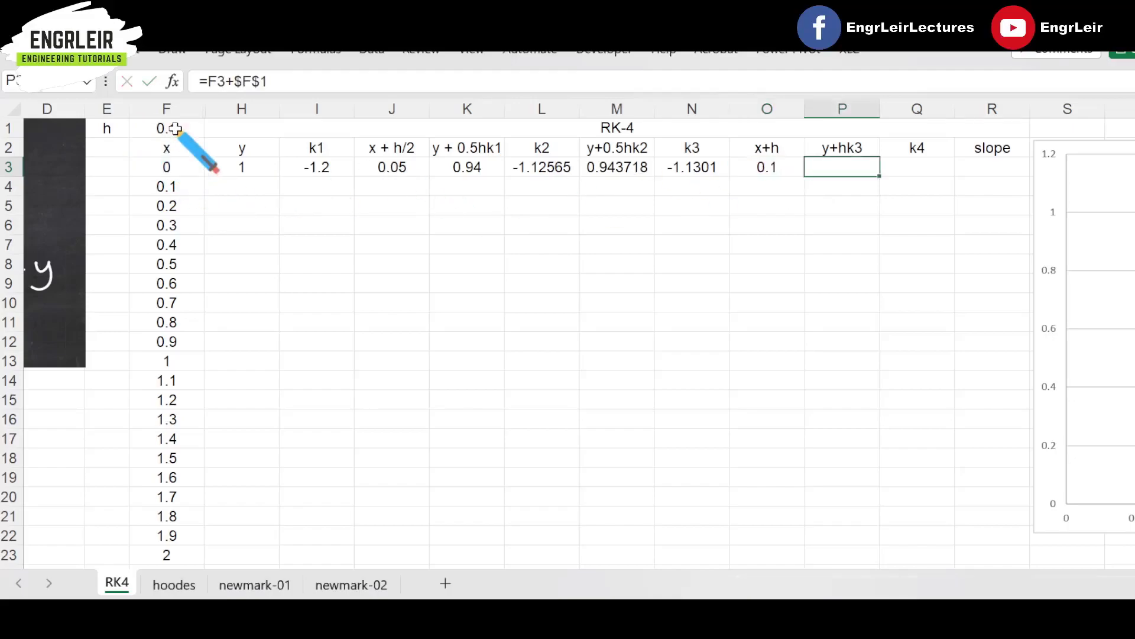
Step: Enter the y+hk3 formula =H3+$F$1*N3 in cell P3
type("=")
left_click(267, 168)
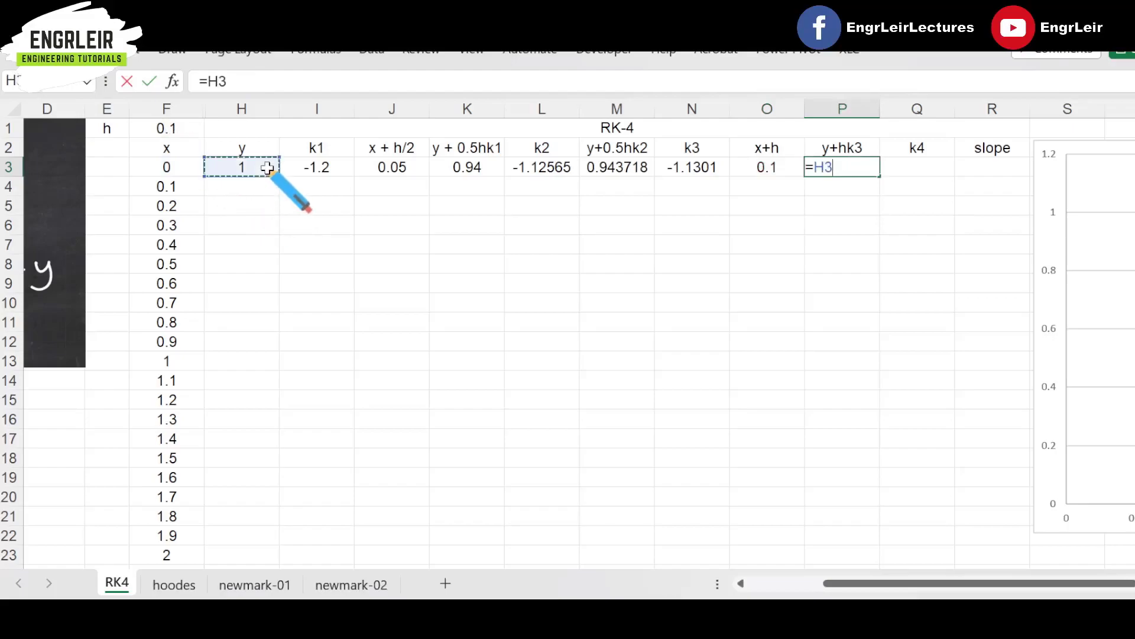
type("+")
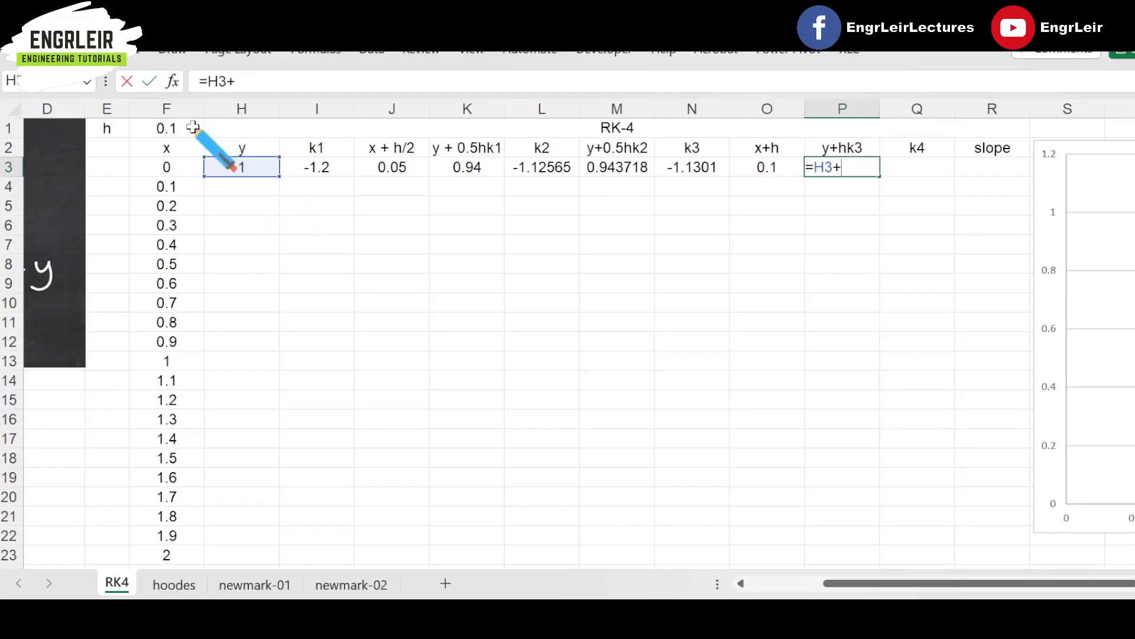
left_click(175, 127)
key("F4")
type("*")
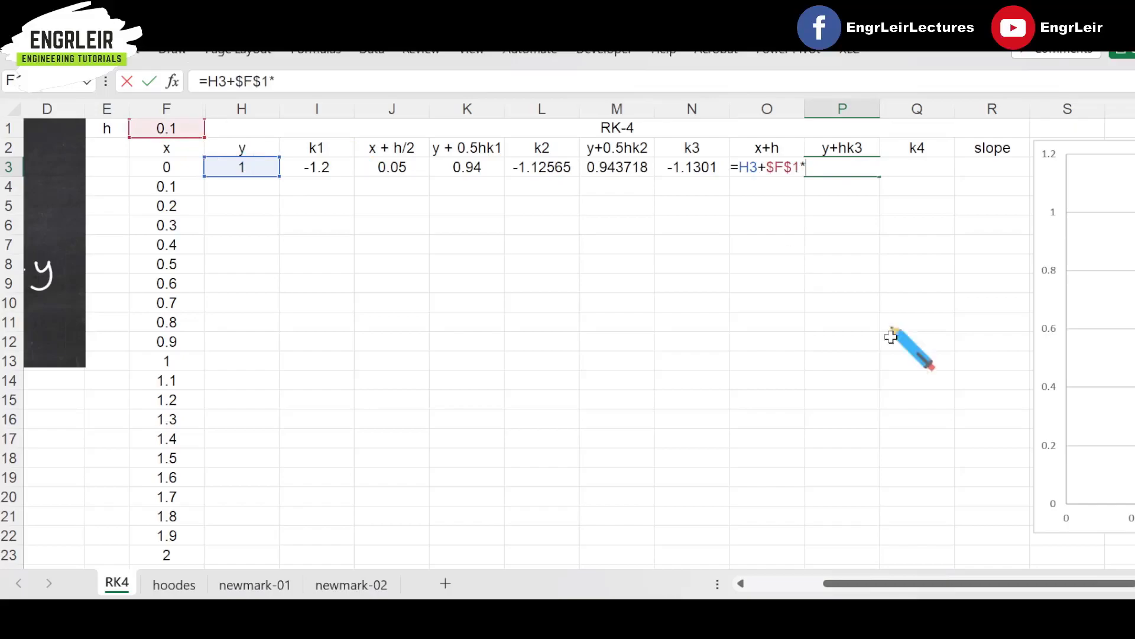
key("Left")
key("Left")
key("Tab")
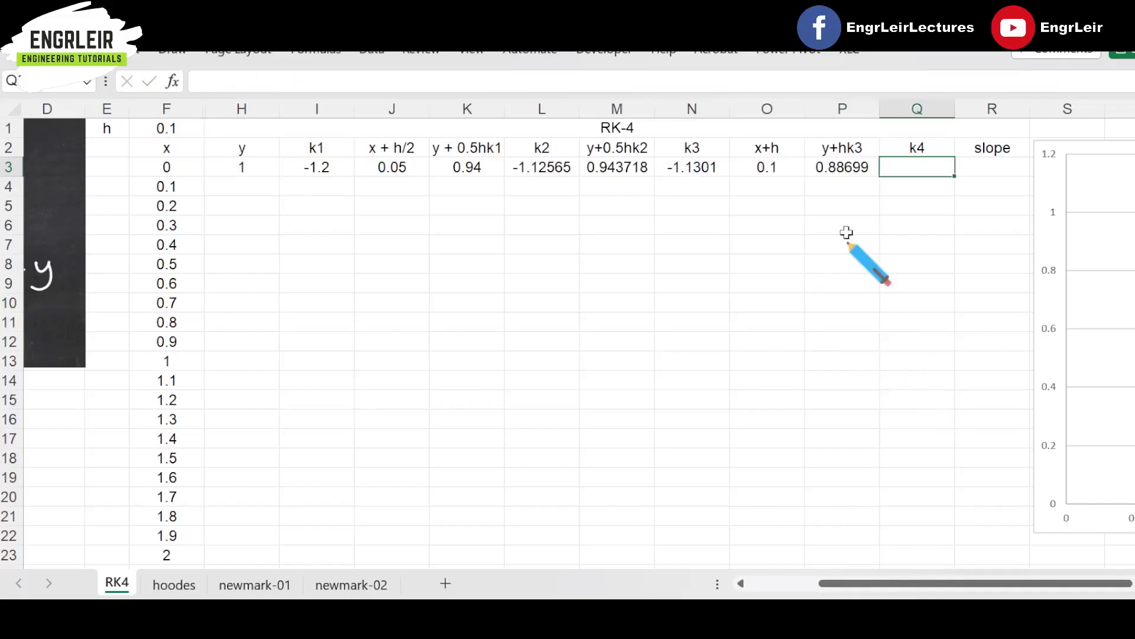
Step: Enter the k4 formula =P3*O3^2-1.2*P3 in cell Q3, using the x+h and y+hk3 values
left_click_drag(766, 170, 813, 171)
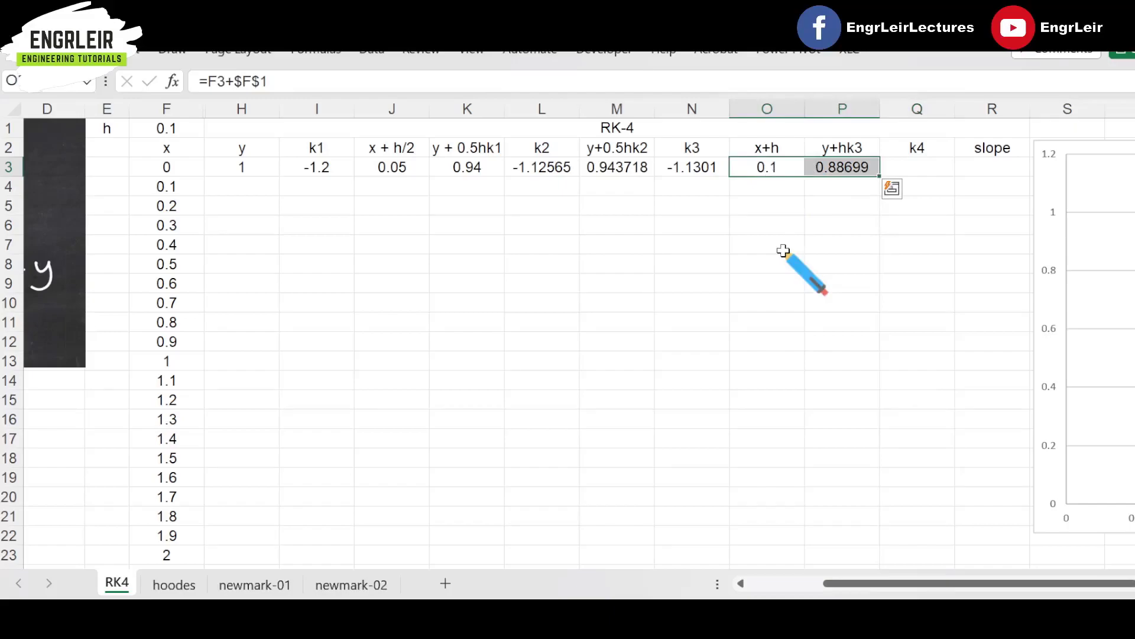
left_click(922, 162)
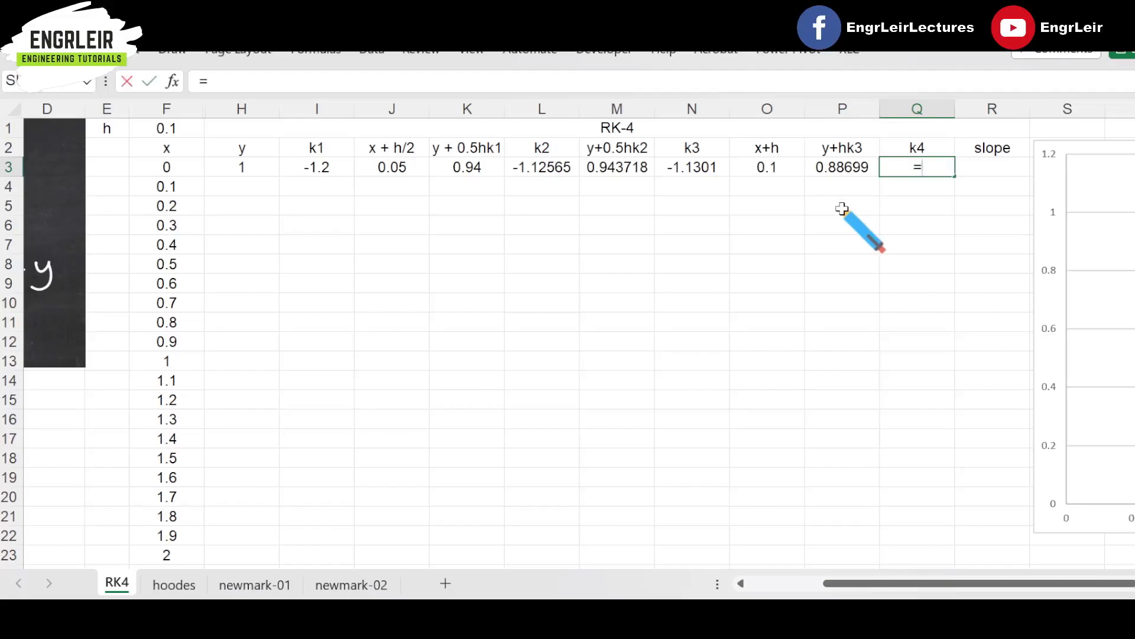
type("=")
key("Left")
key("Left")
key("Left")
type("^2")
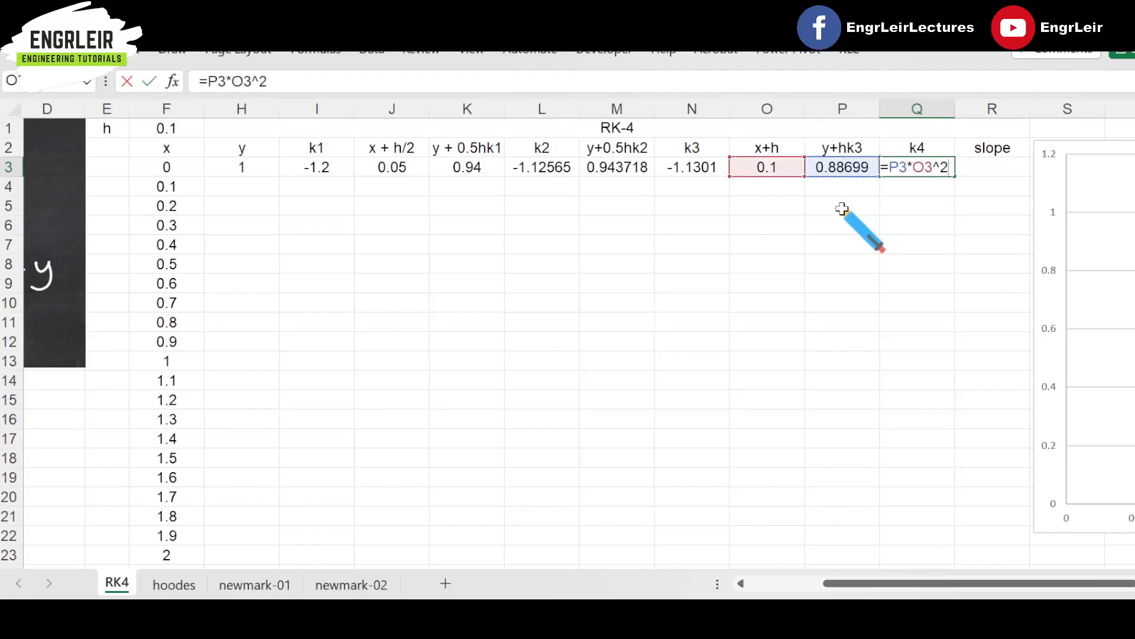
type("-1.")
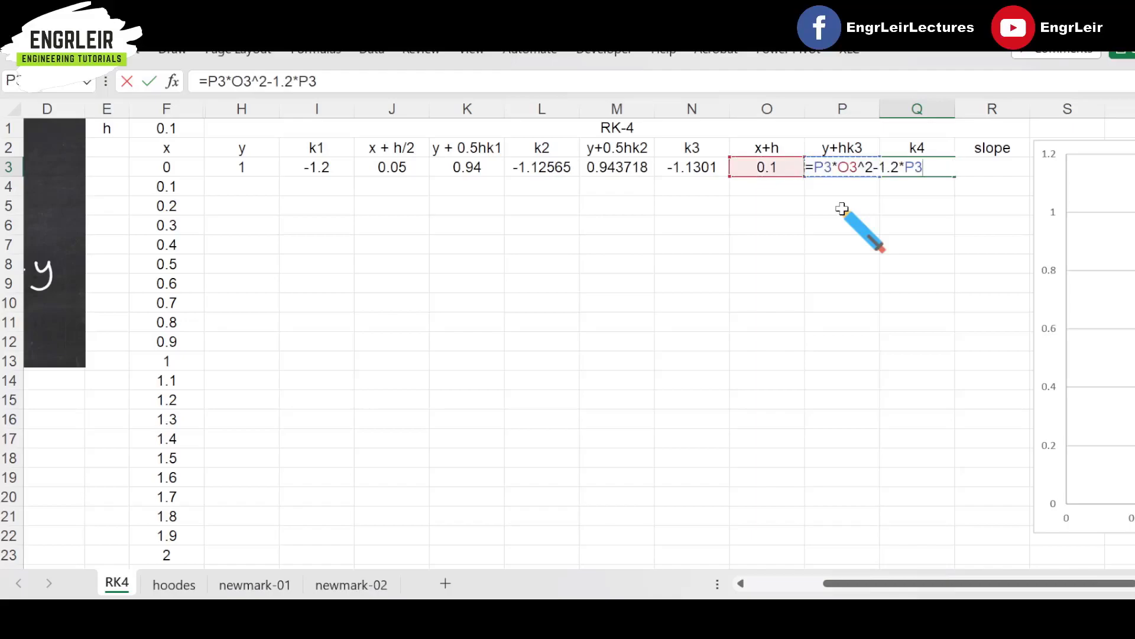
type("2*")
key("Tab")
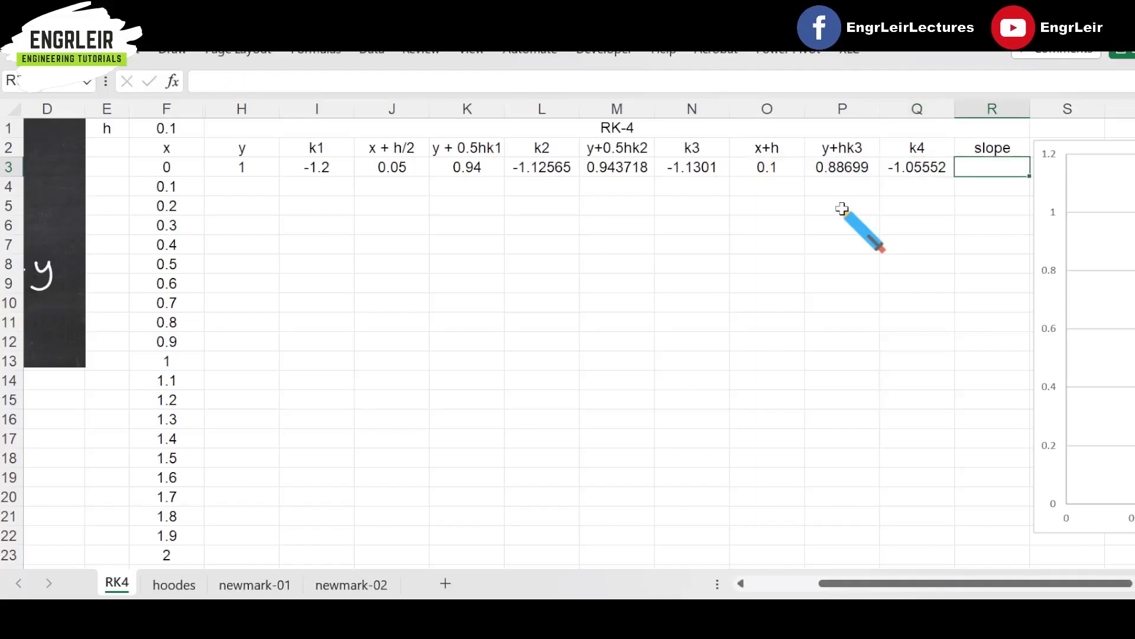
Step: Enter the slope formula =1/6*(I3+2*L3+2*N3+Q3) in cell R3, using the k1 to k4 values, and check it
left_click_drag(924, 147, 936, 169)
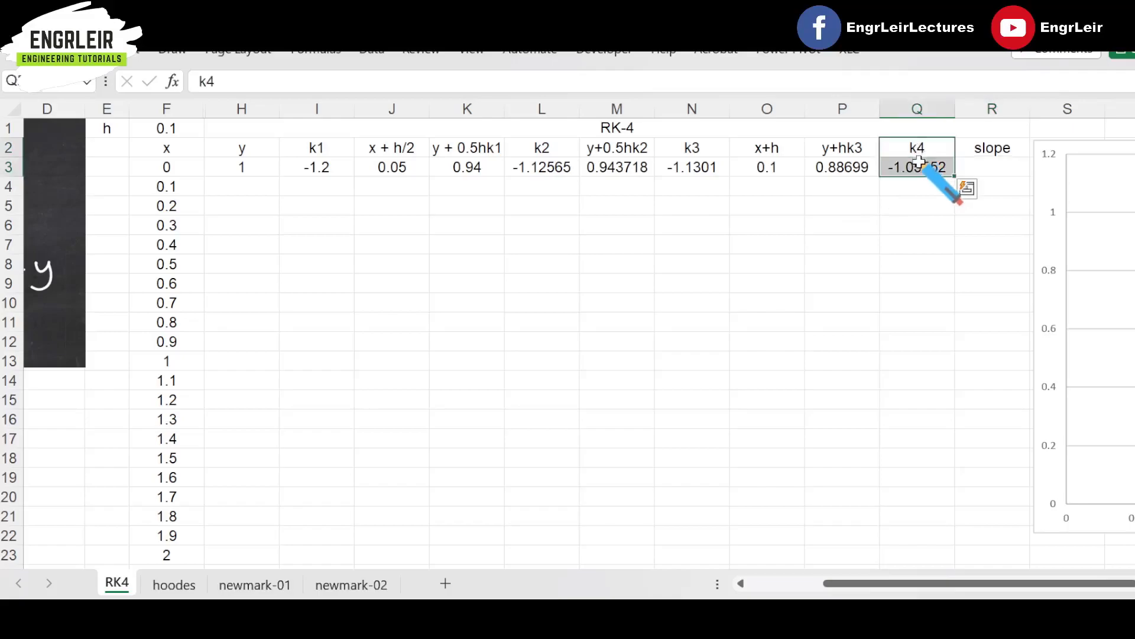
left_click_drag(319, 151, 354, 171)
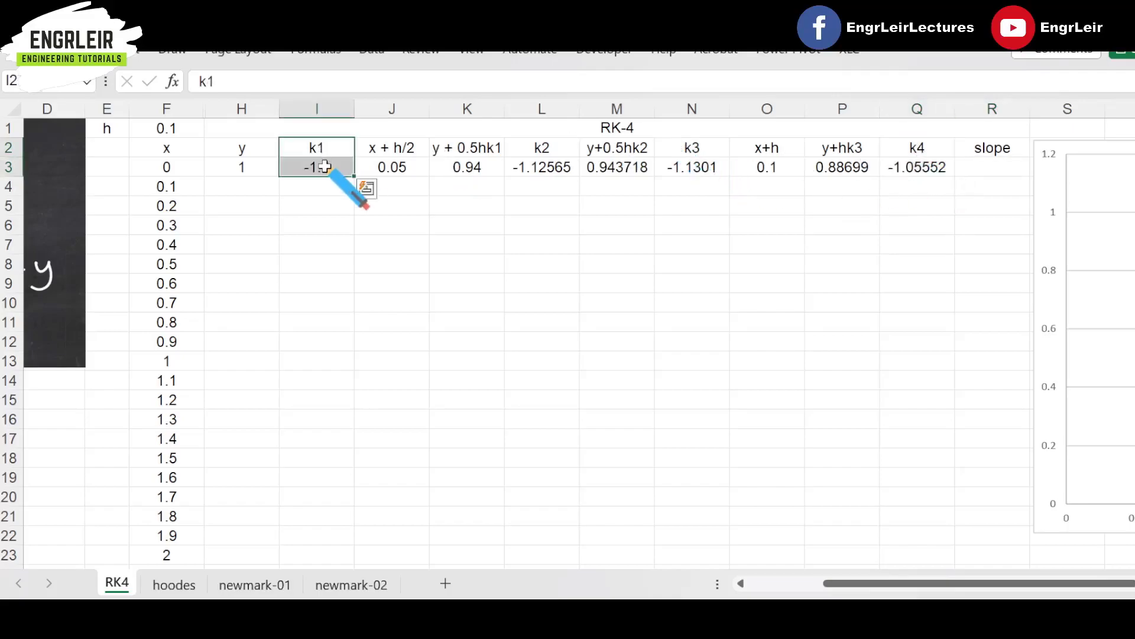
left_click(541, 145)
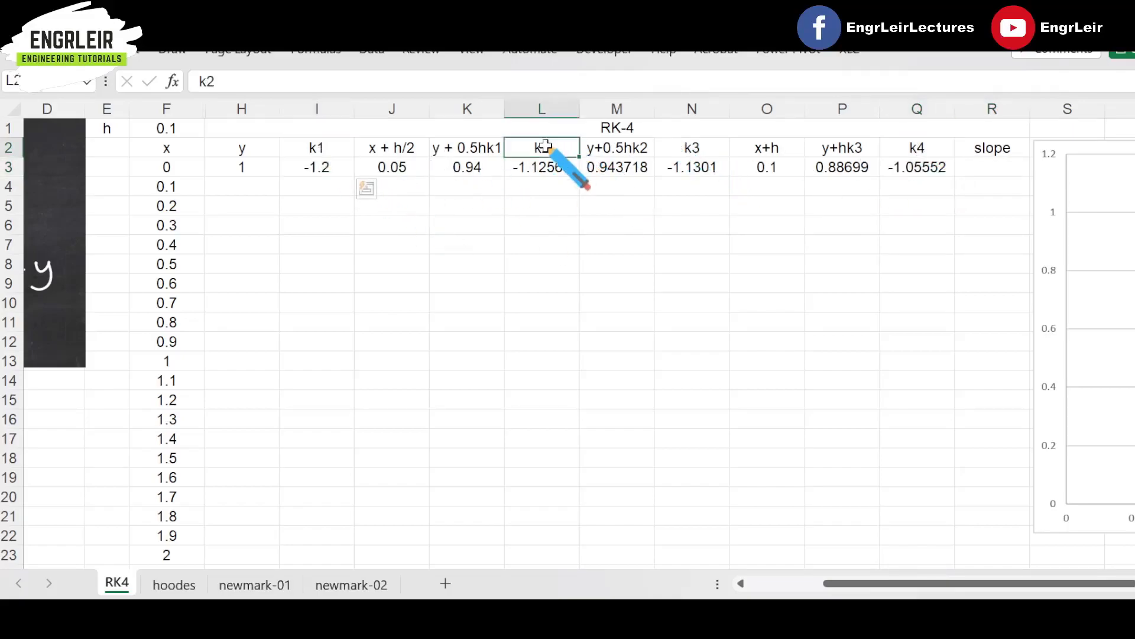
left_click(709, 143)
left_click(926, 152)
left_click(979, 171)
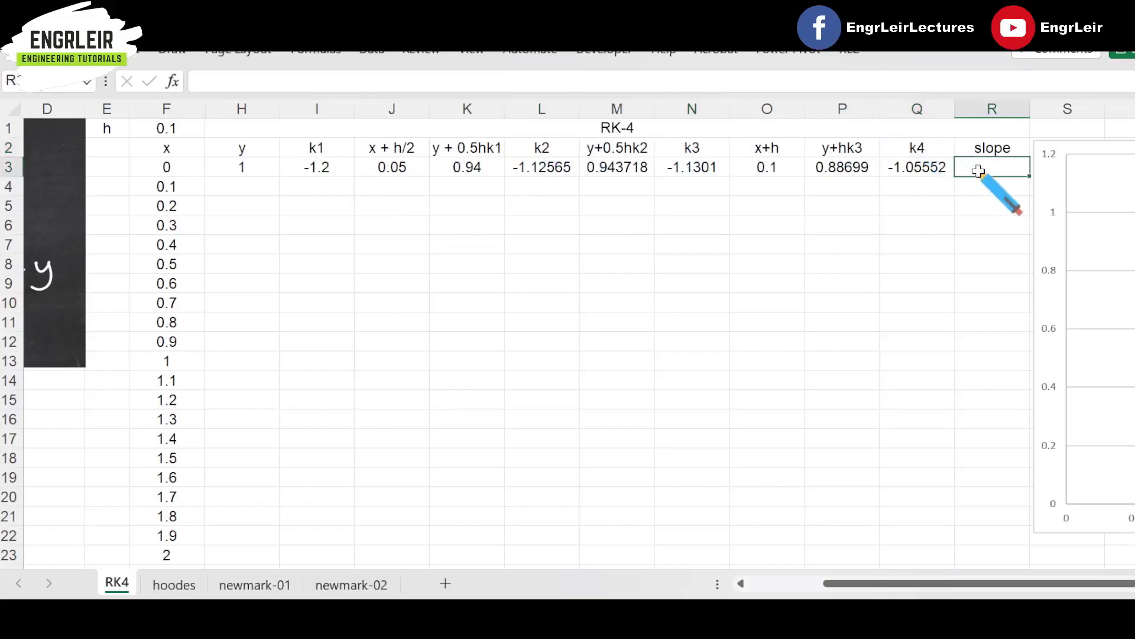
type("=1/6*(")
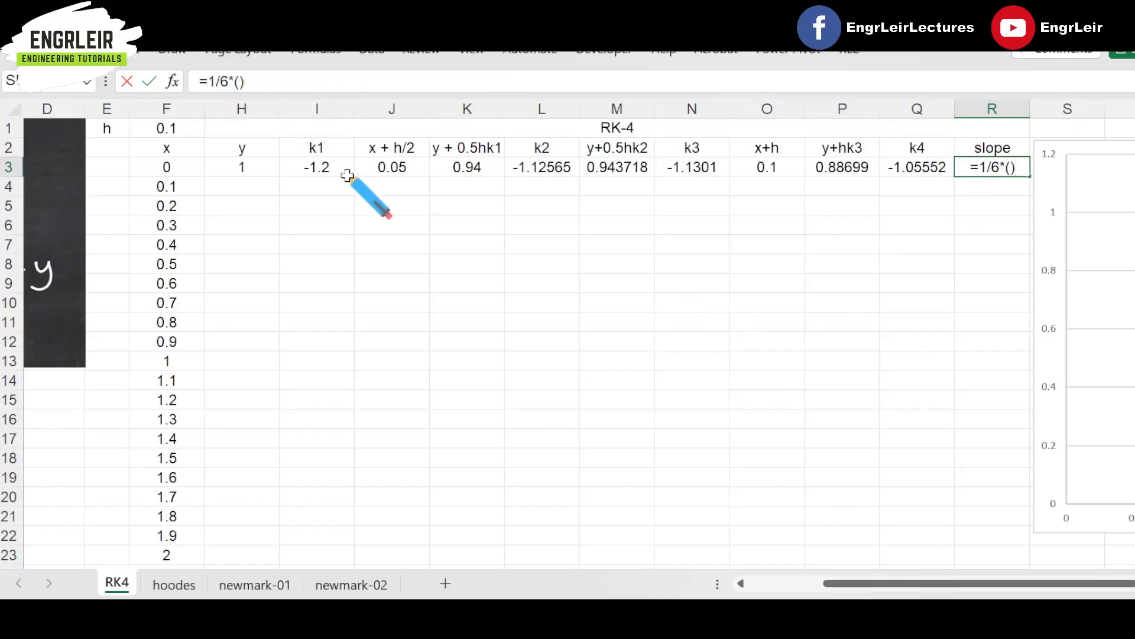
left_click(328, 171)
type("+2*")
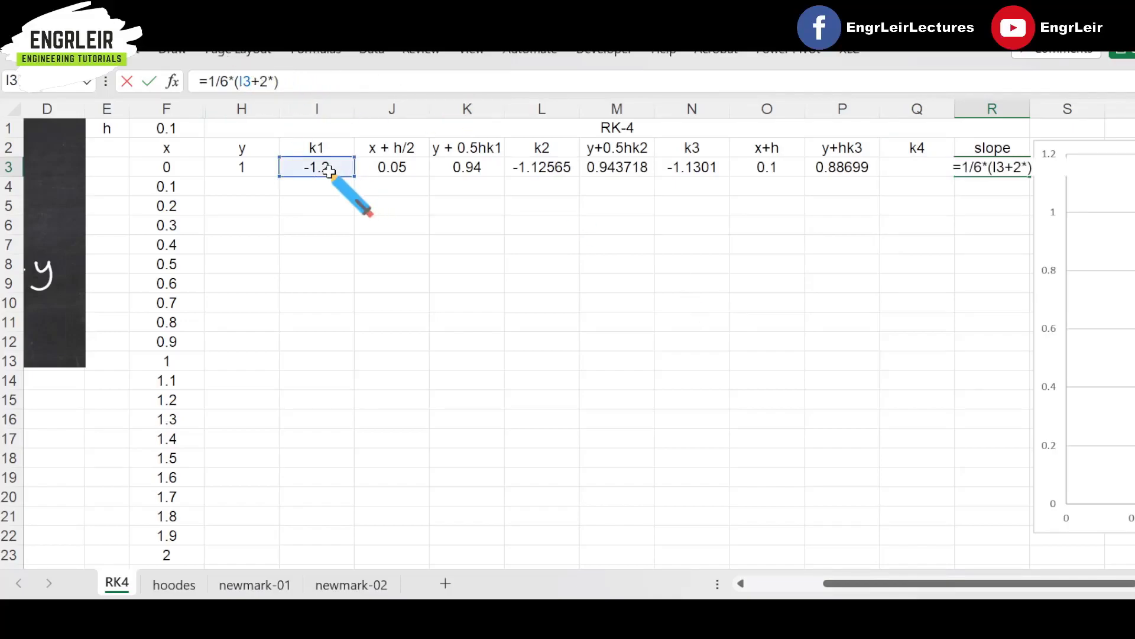
left_click(566, 171)
type("+")
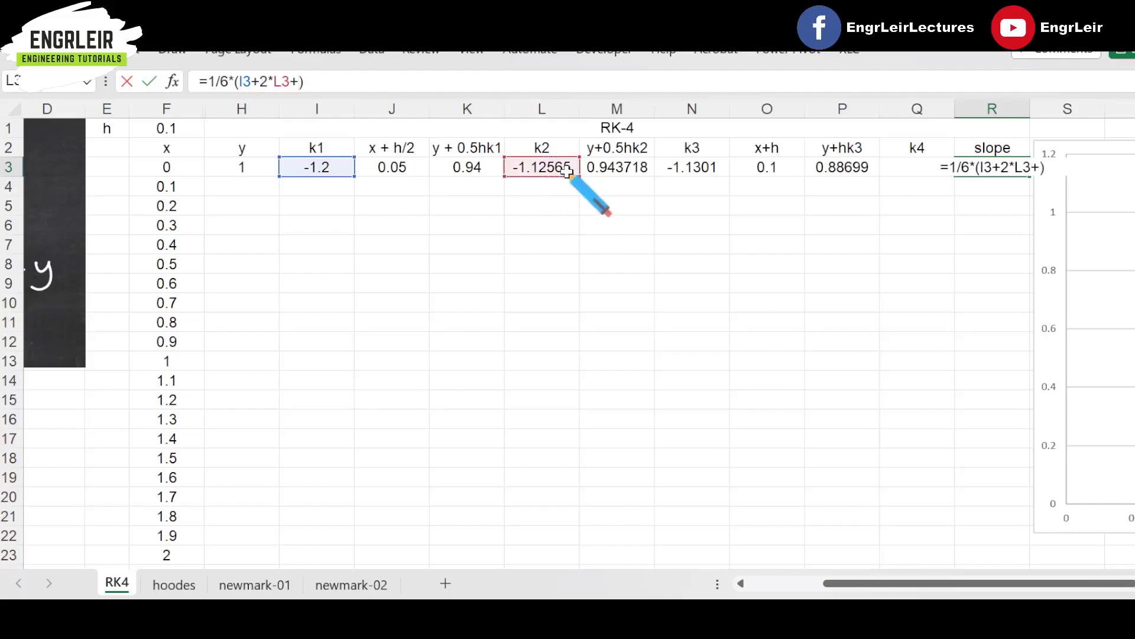
type("2*")
left_click(702, 166)
type("+")
left_click(882, 167)
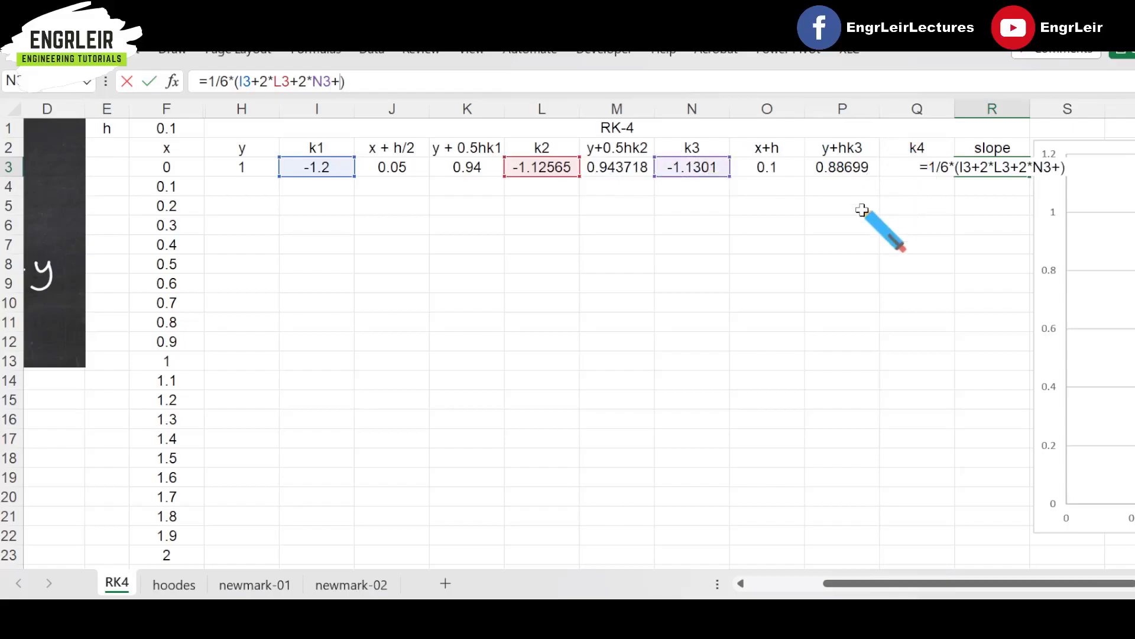
key("Tab")
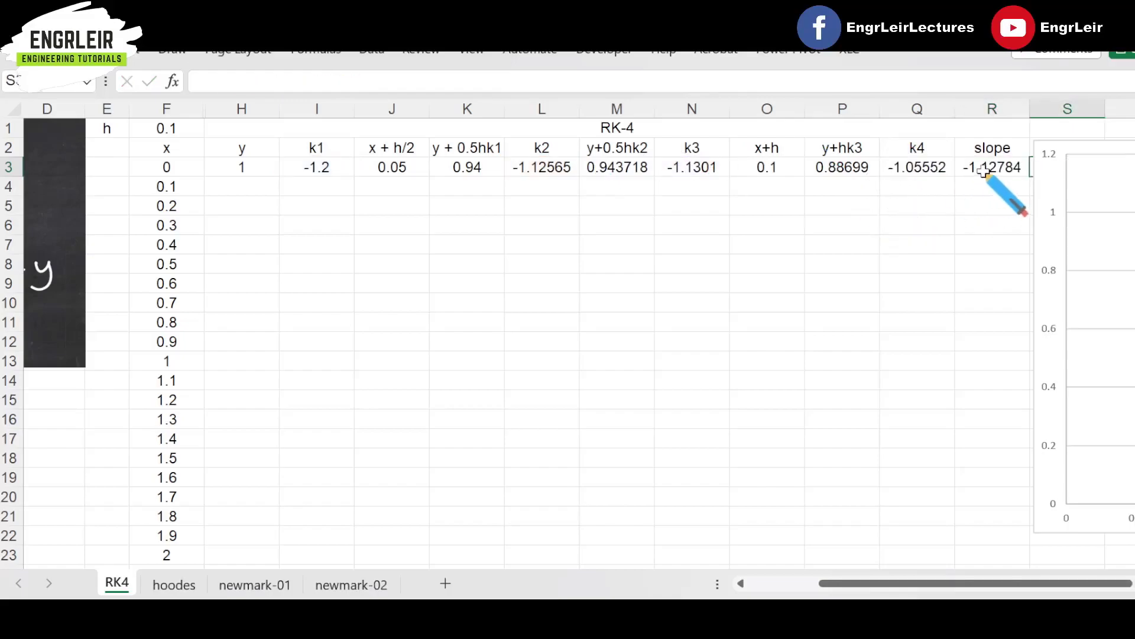
left_click(981, 173)
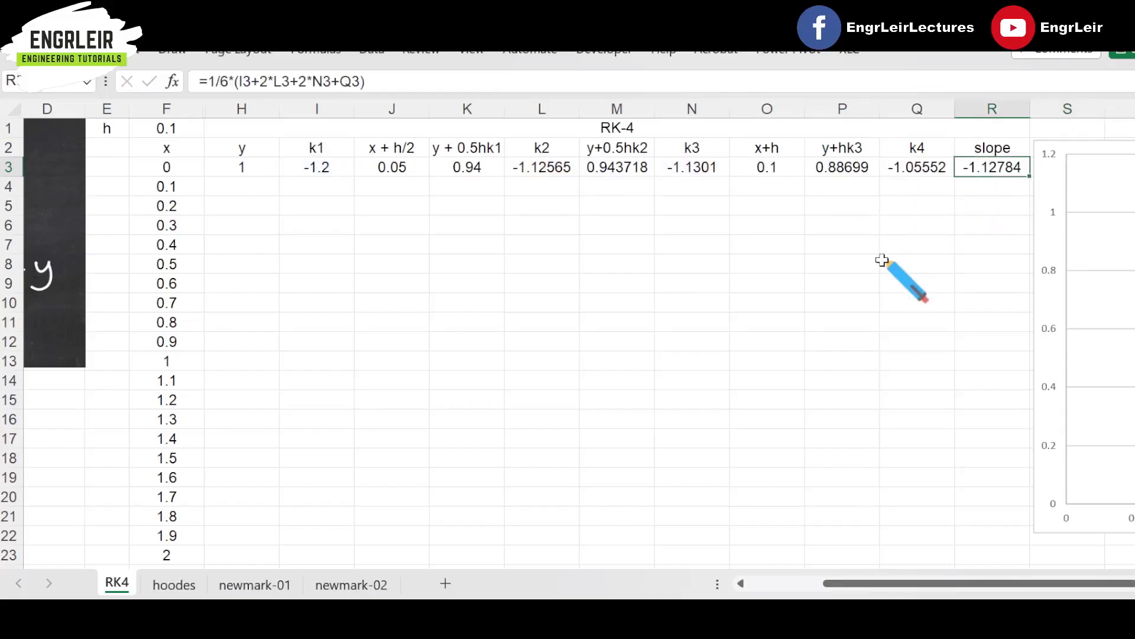
Step: Enter =H3+$F$1*R3 in cell H4 for the next y, and fill the table's formulas down to row 23
left_click(248, 188)
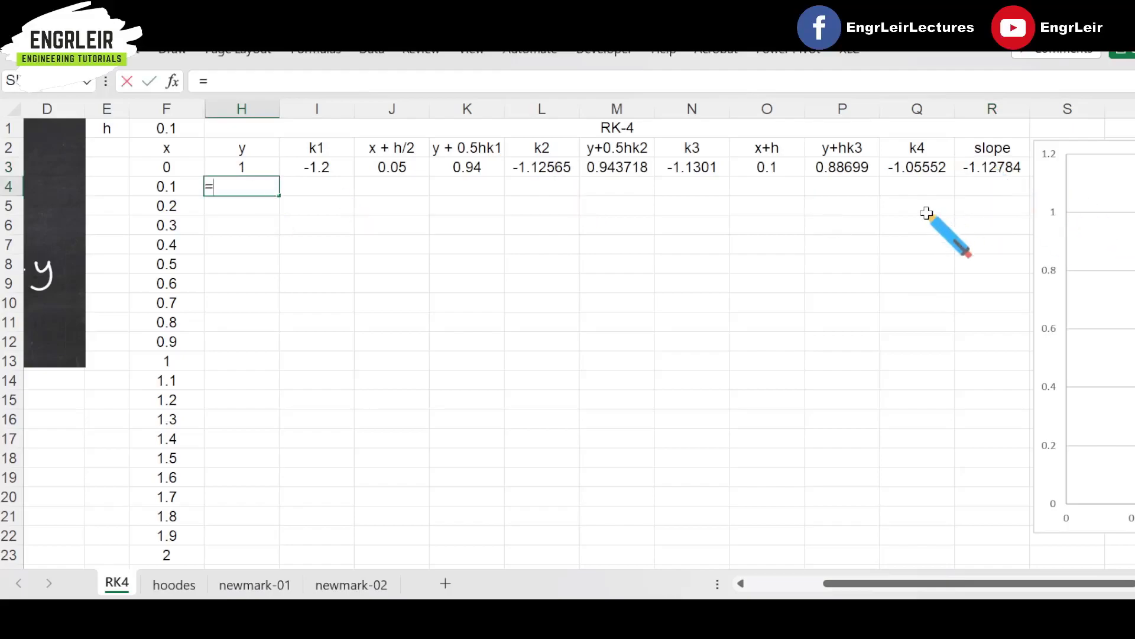
key("Up")
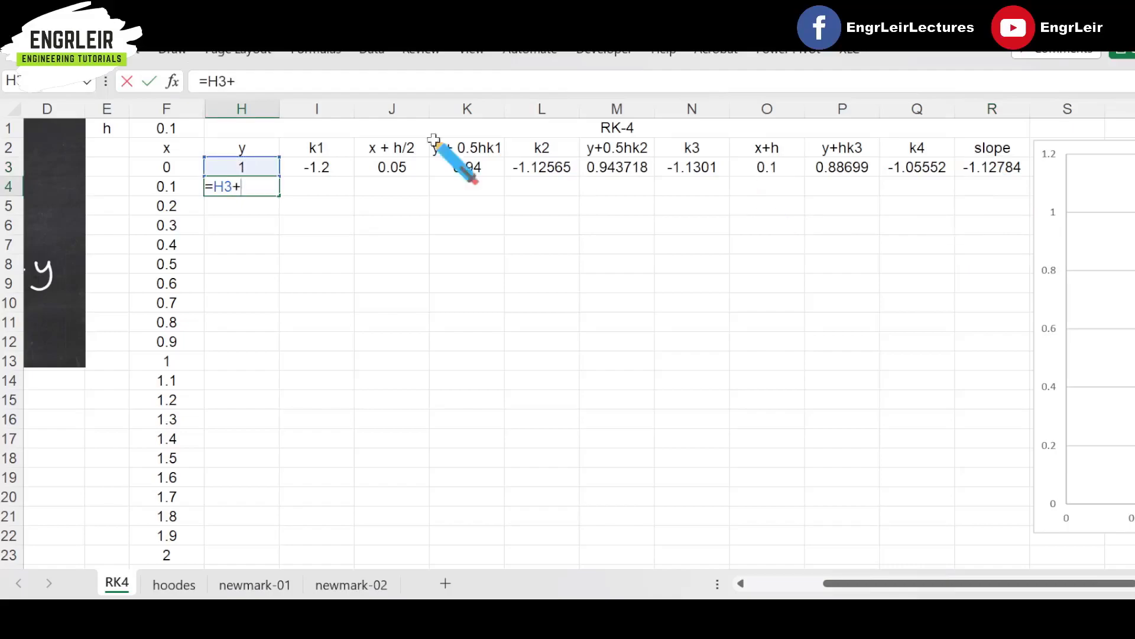
left_click(176, 128)
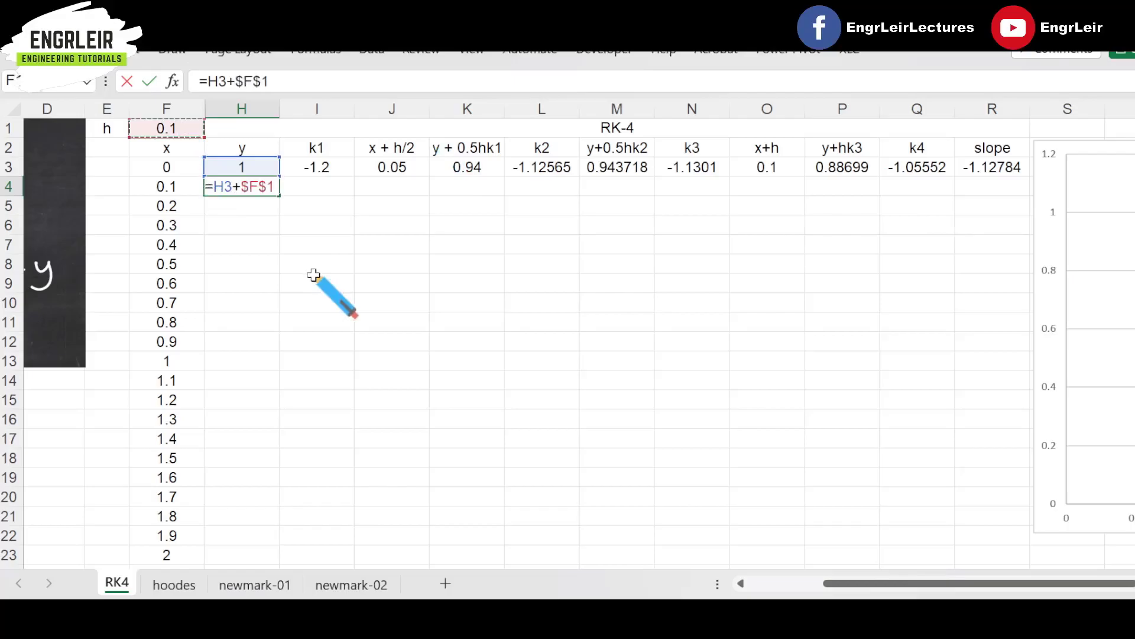
left_click(300, 188)
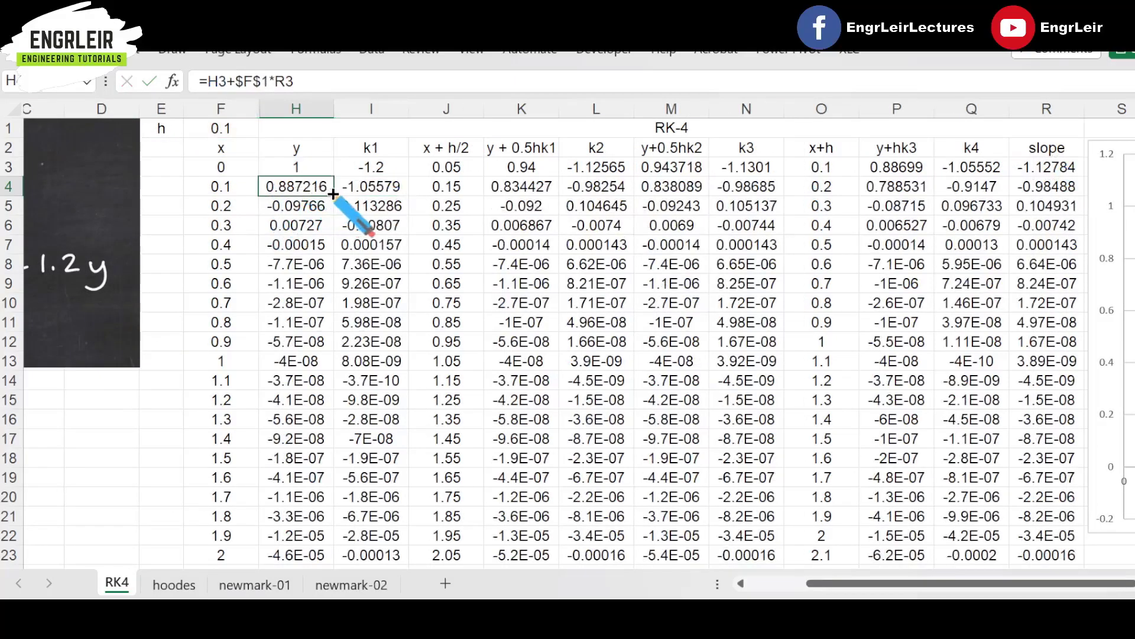
double_click(334, 194)
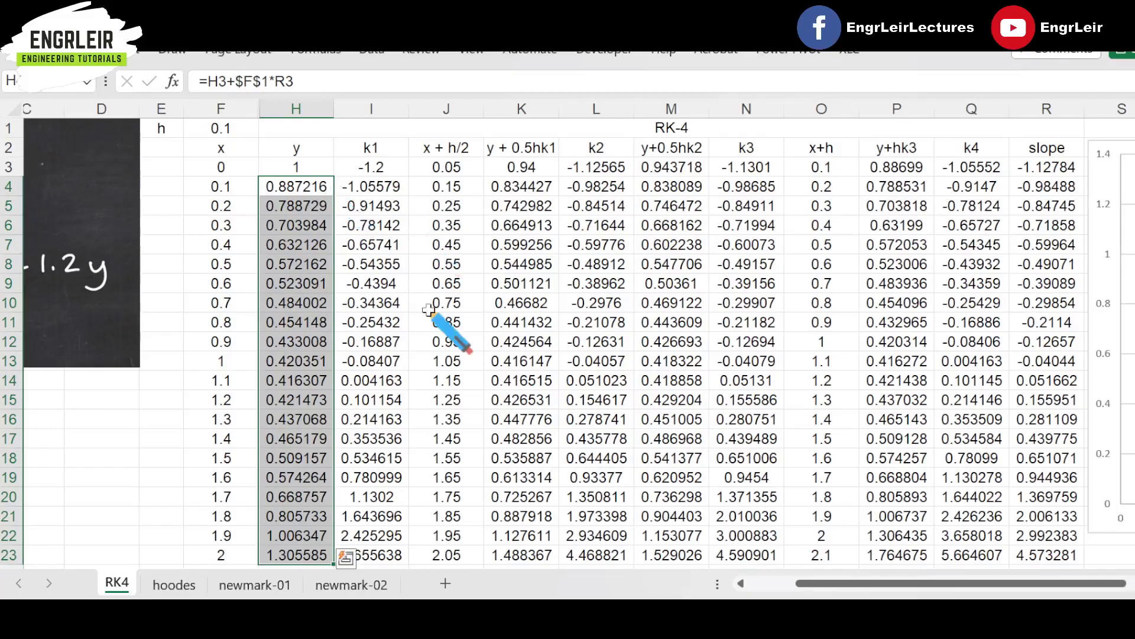
left_click(429, 310)
Step: Make the y result at x = 2 in cell H23 bold and look at it alongside its x value
scroll(430, 304, "down", 1)
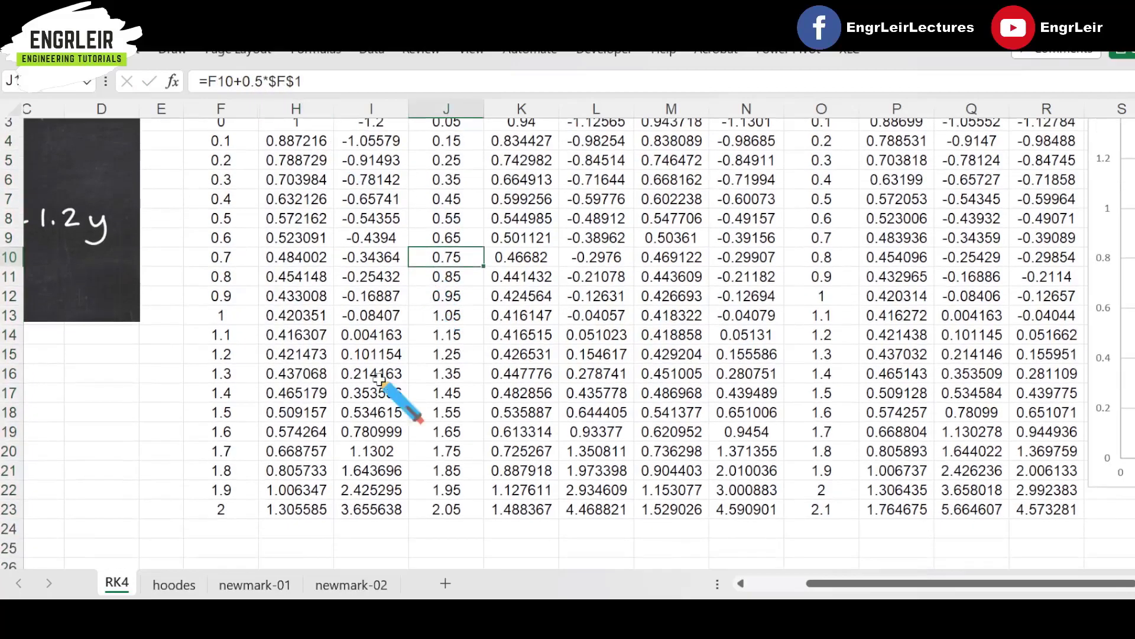
left_click(310, 513)
key("ctrl+b")
scroll(443, 378, "up", 1)
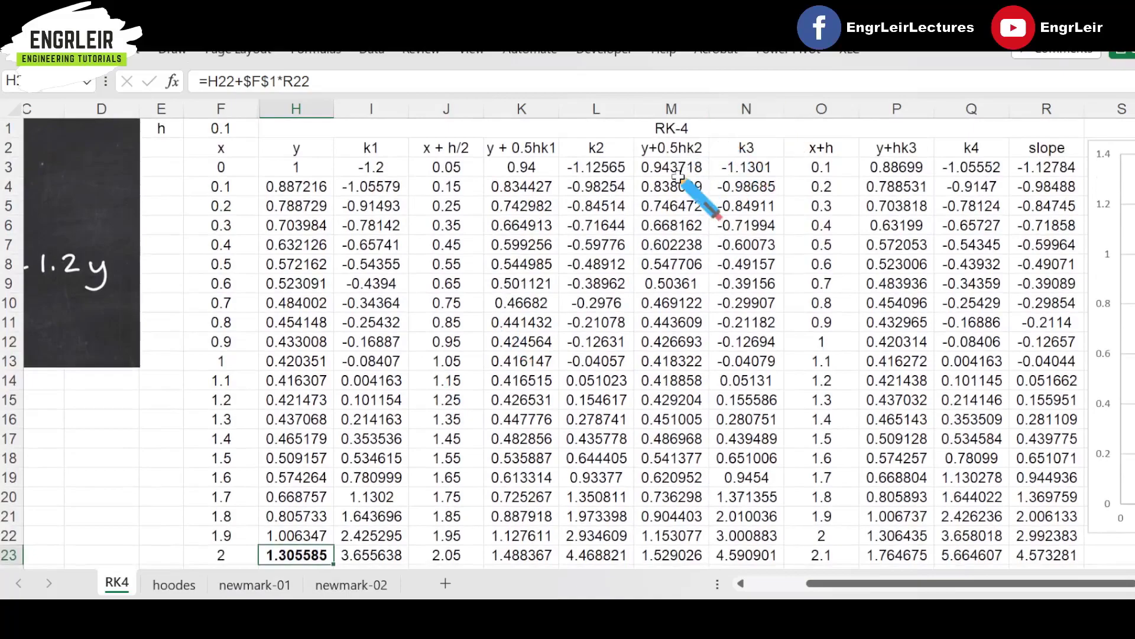
scroll(518, 305, "down", 2)
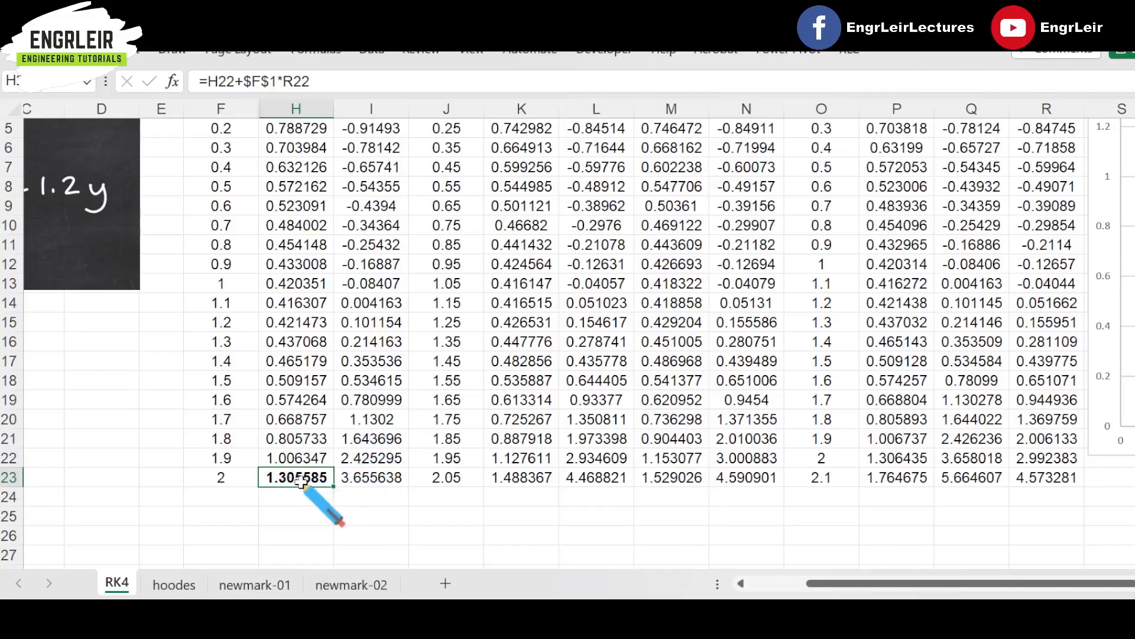
left_click_drag(222, 480, 299, 482)
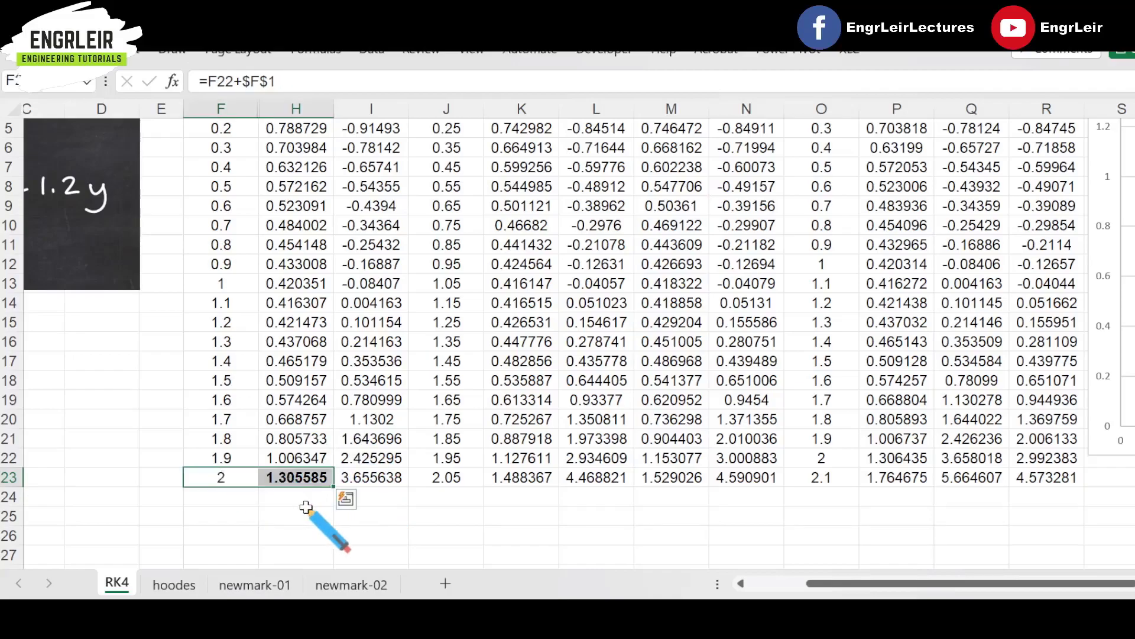
Step: Unhide the y_exact column G between the x and y columns and widen it so its values show more decimals
scroll(305, 507, "up", 2)
left_click_drag(268, 107, 251, 109)
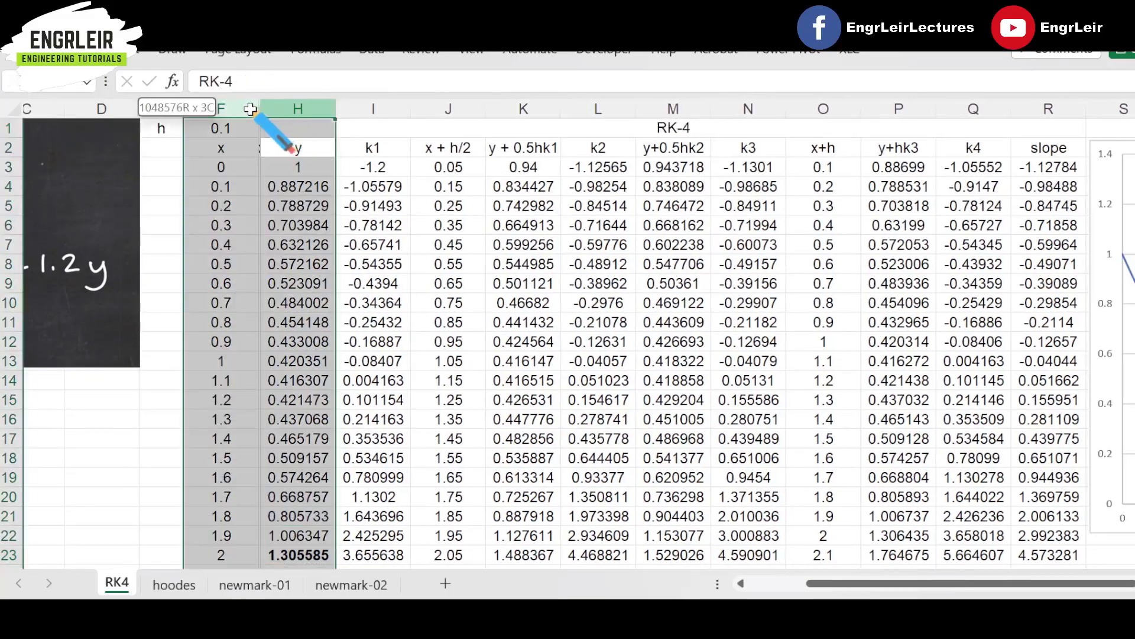
right_click(251, 109)
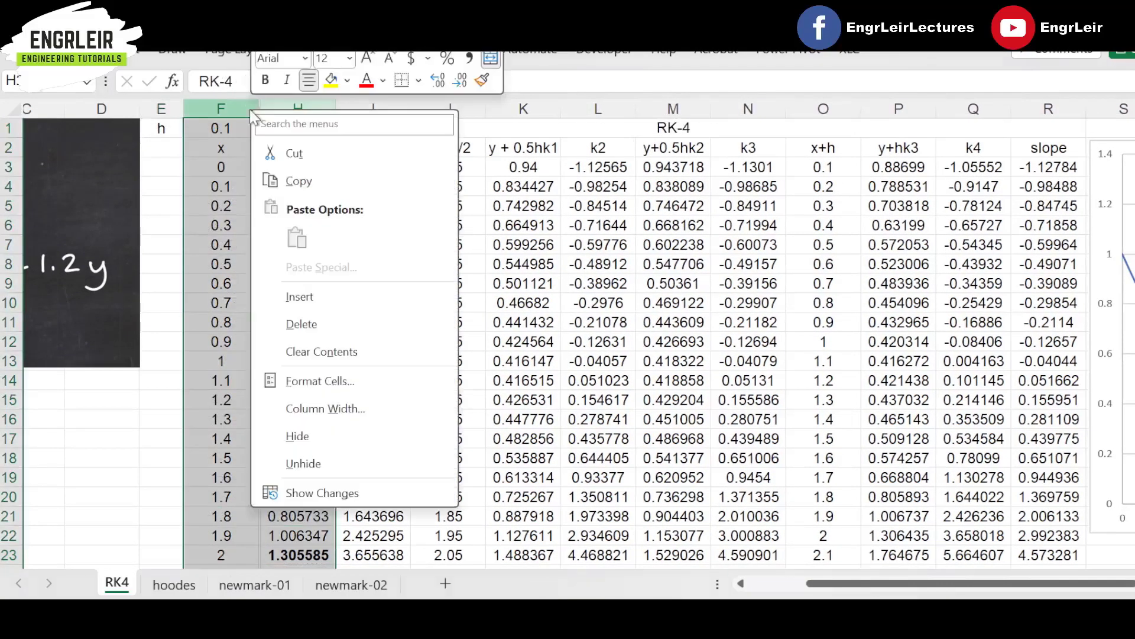
left_click(331, 463)
scroll(384, 414, "down", 2)
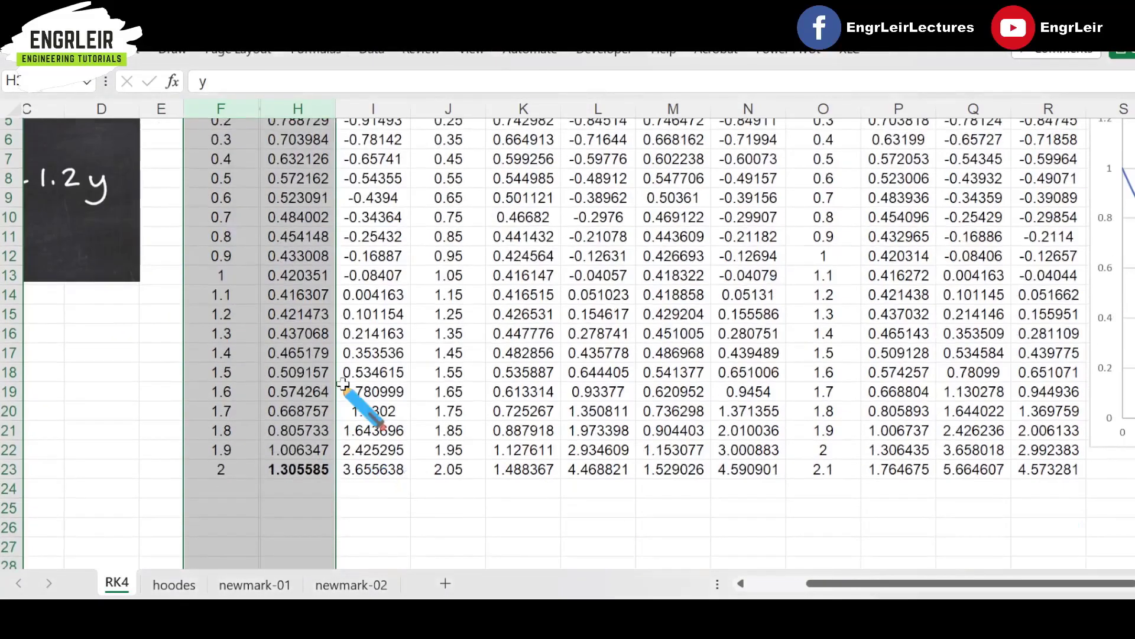
left_click_drag(260, 108, 261, 109)
right_click(278, 108)
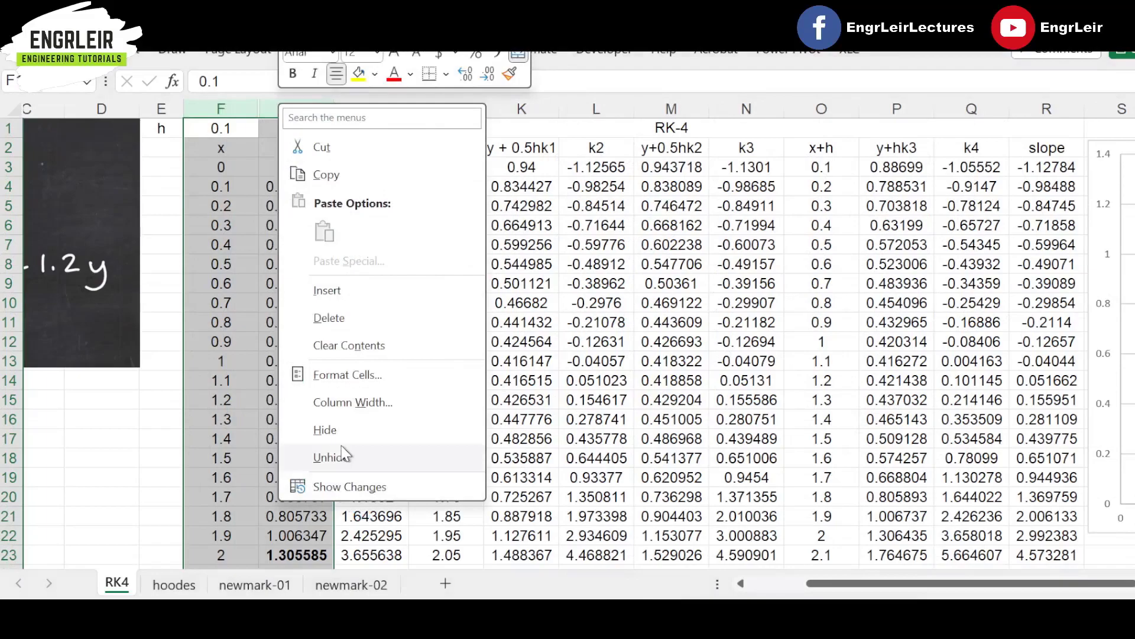
left_click(331, 457)
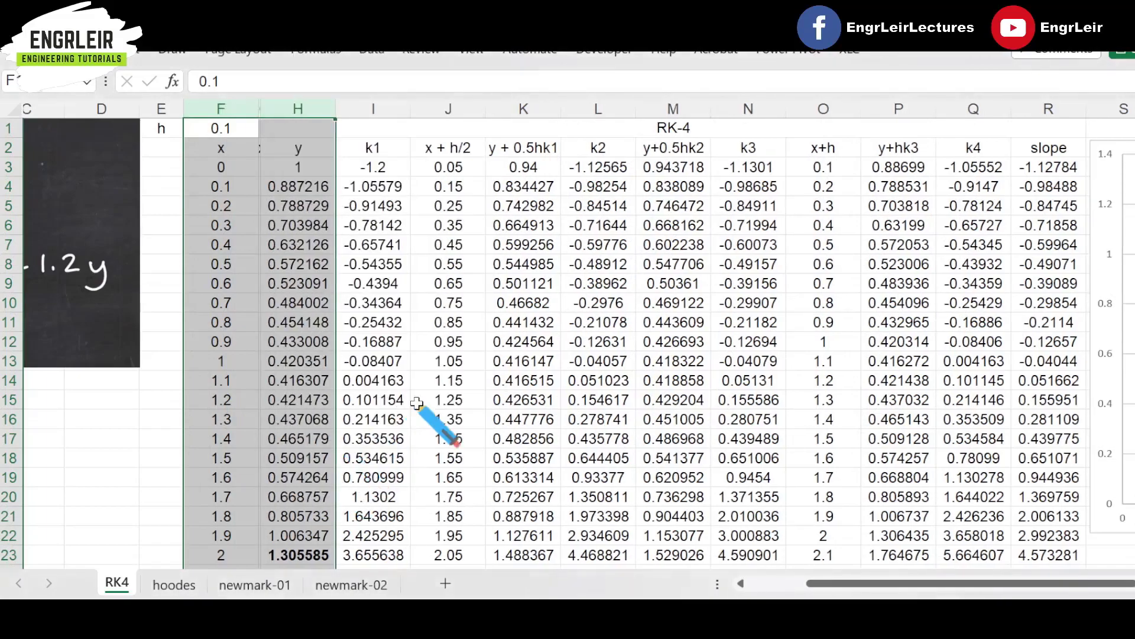
left_click(444, 402)
left_click_drag(263, 111, 357, 111)
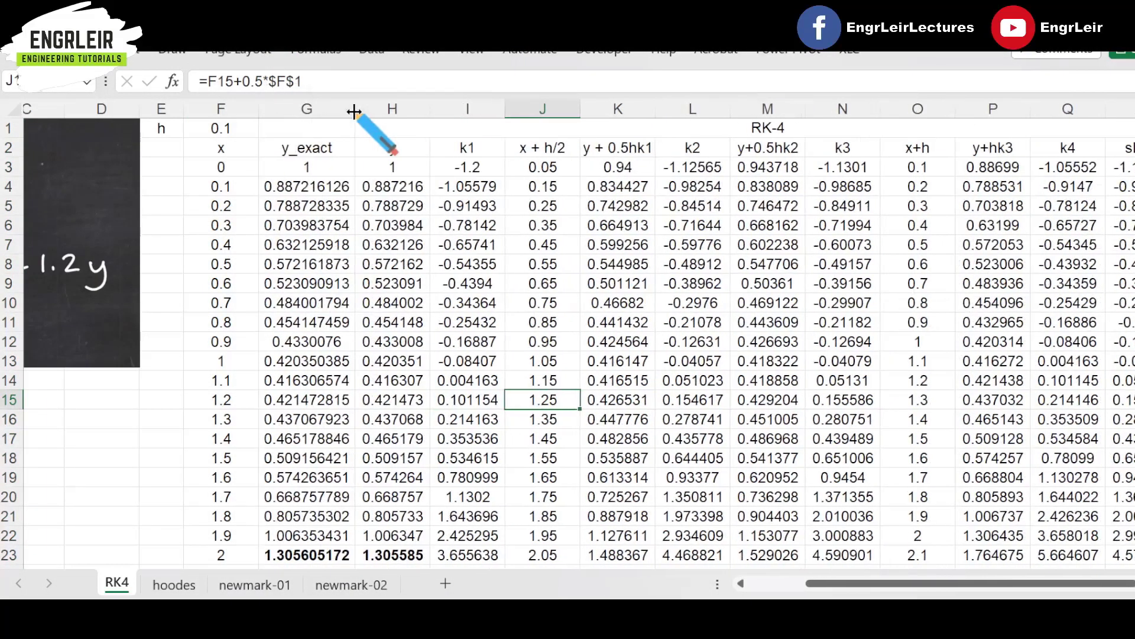
Step: Widen the y column H slightly and compare the exact and RK-4 values at x = 2 in row 23
scroll(393, 367, "down", 1)
left_click(329, 495)
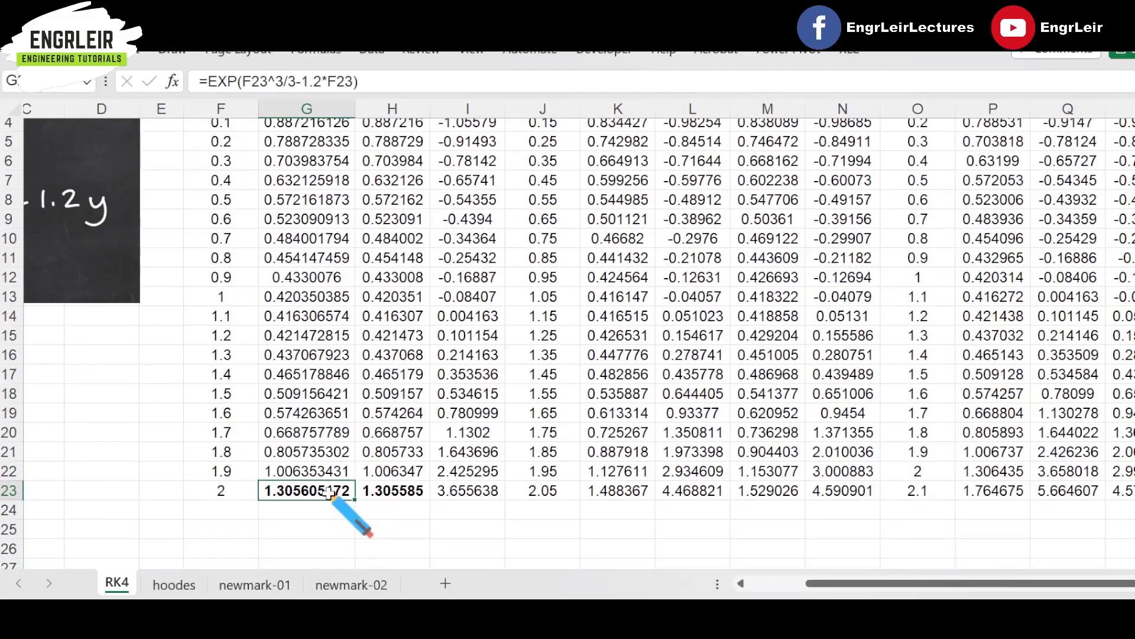
left_click(381, 494, "ctrl")
left_click_drag(428, 112, 437, 112)
left_click(427, 516)
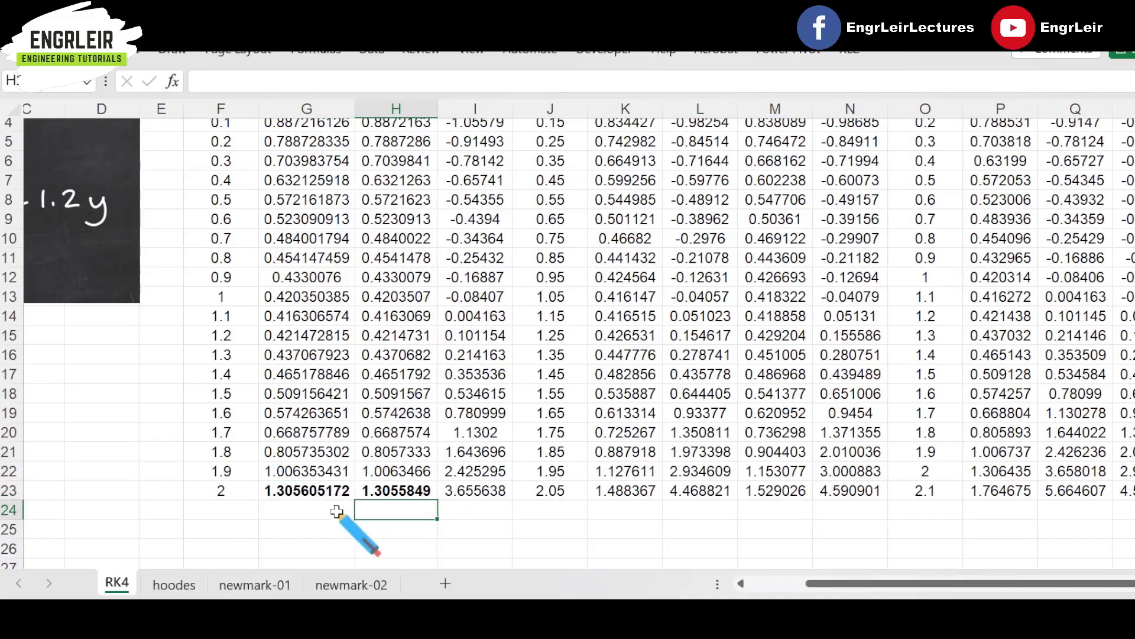
left_click(318, 490)
left_click(397, 494, "ctrl")
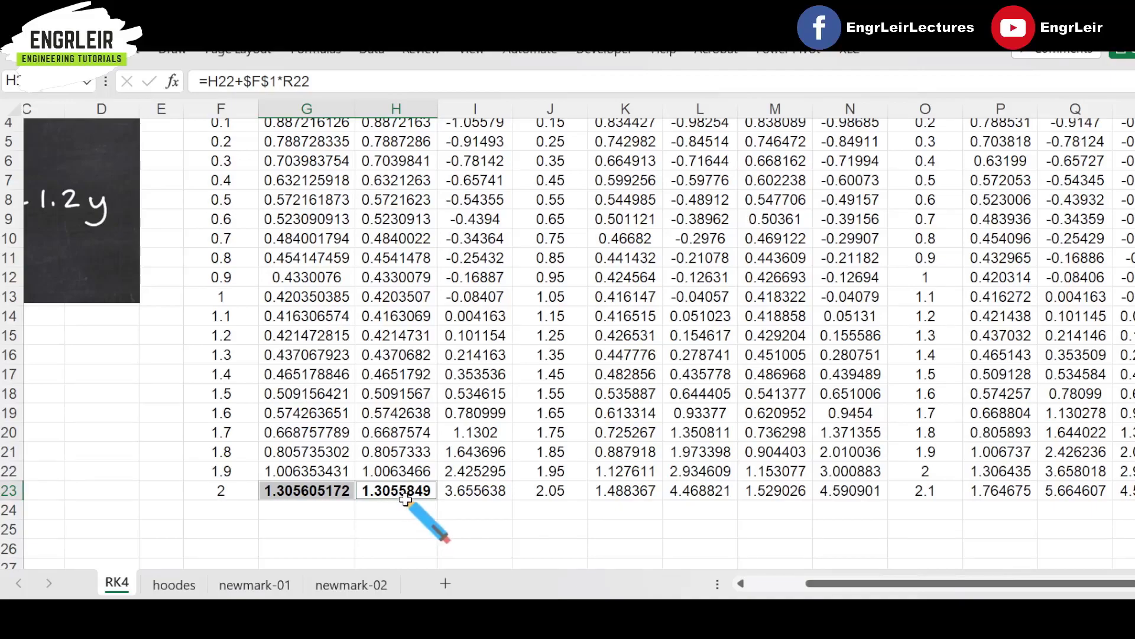
scroll(405, 499, "up", 2)
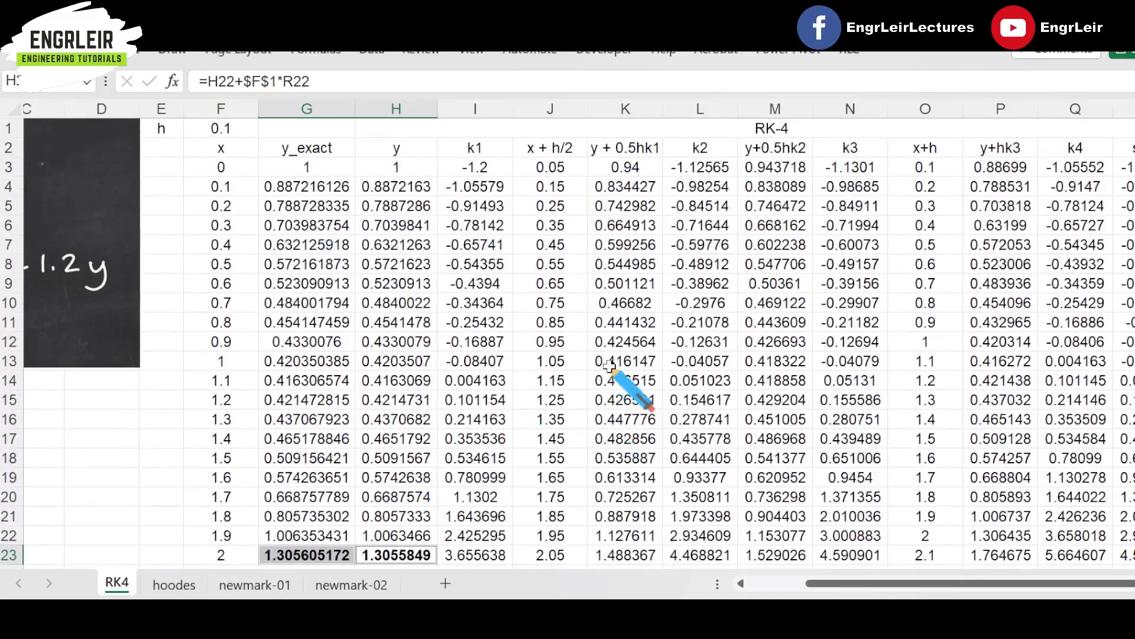
Step: Examine the x, y_exact and y data and compare the Exact and RK-4 series in the chart
scroll(621, 367, "right", 2)
left_click(609, 363)
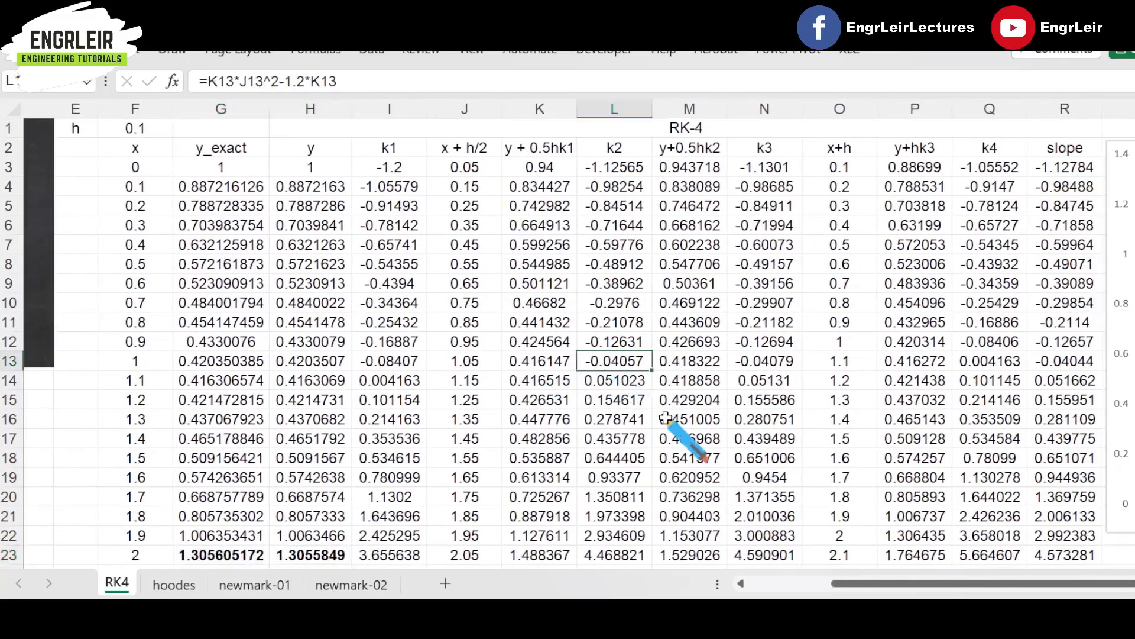
left_click_drag(133, 167, 288, 564)
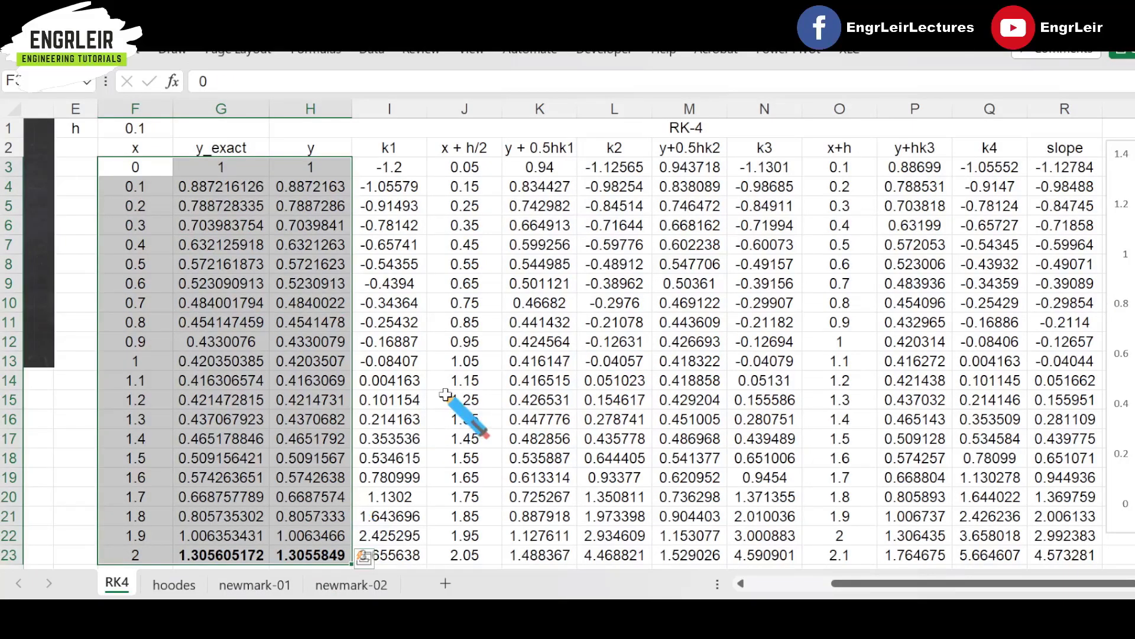
scroll(449, 402, "right", 2)
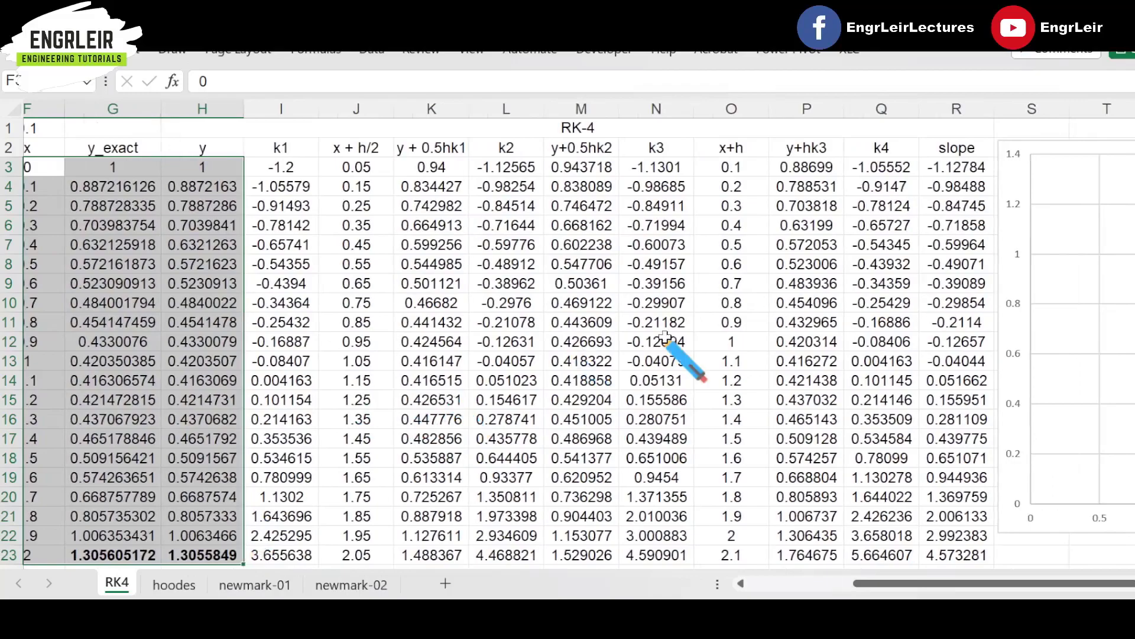
left_click(659, 342)
scroll(659, 341, "right", 4)
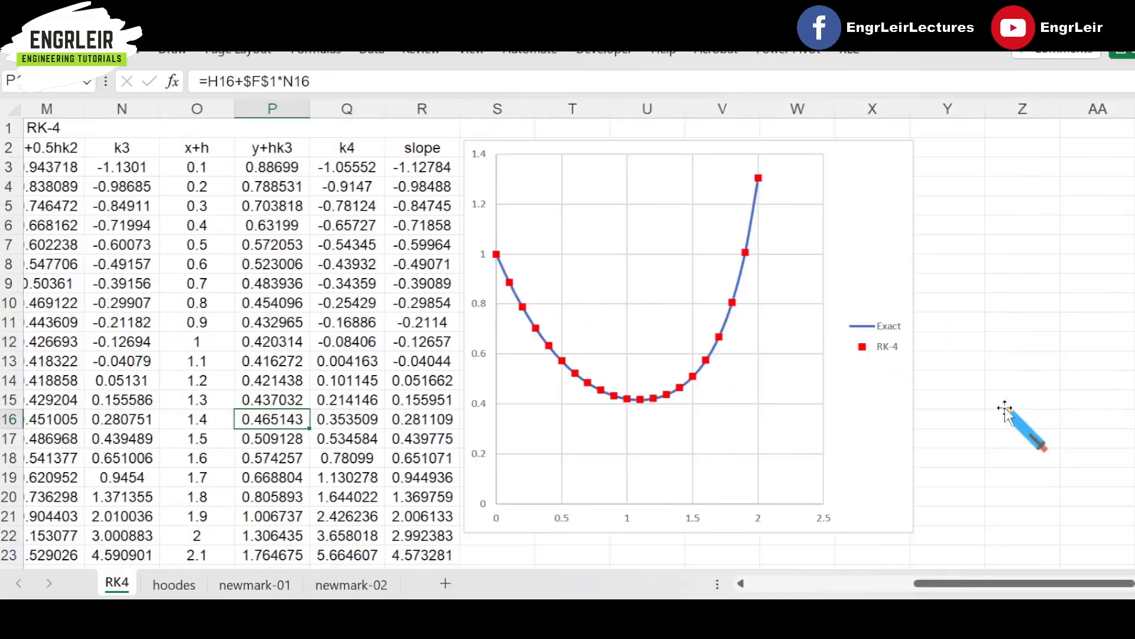
scroll(1005, 408, "right", 1)
left_click(957, 322)
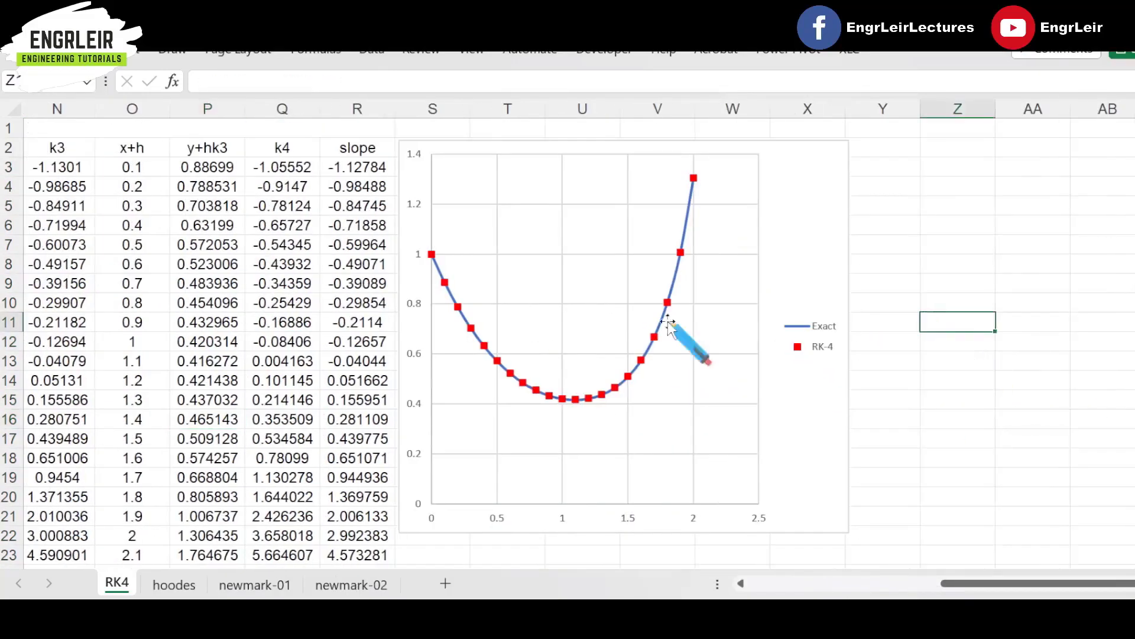
left_click(676, 276)
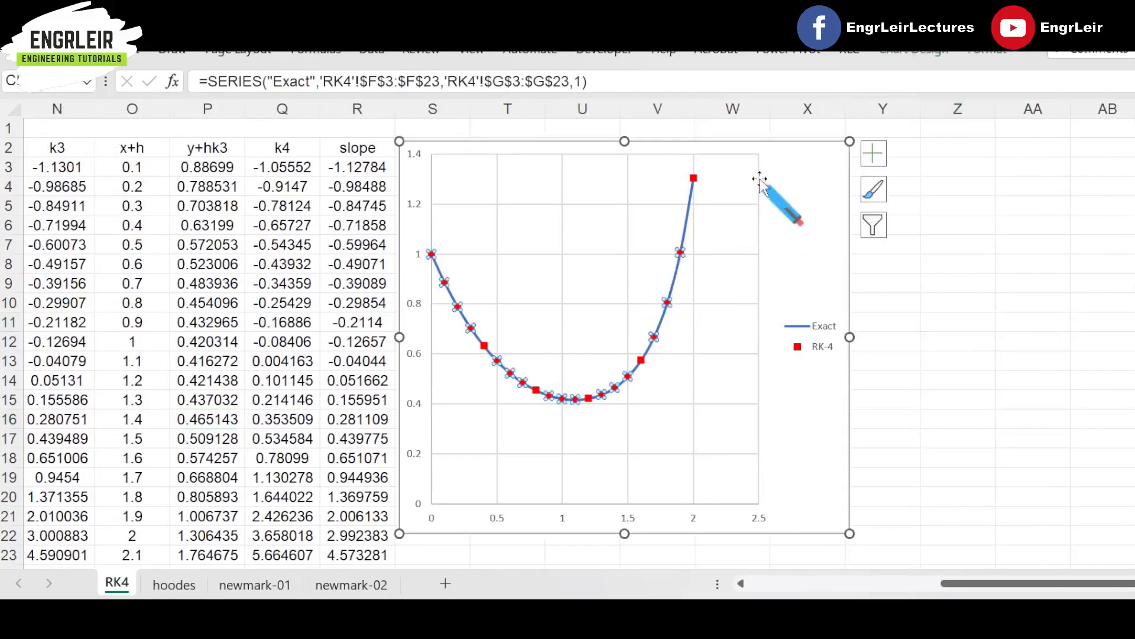
left_click(806, 251)
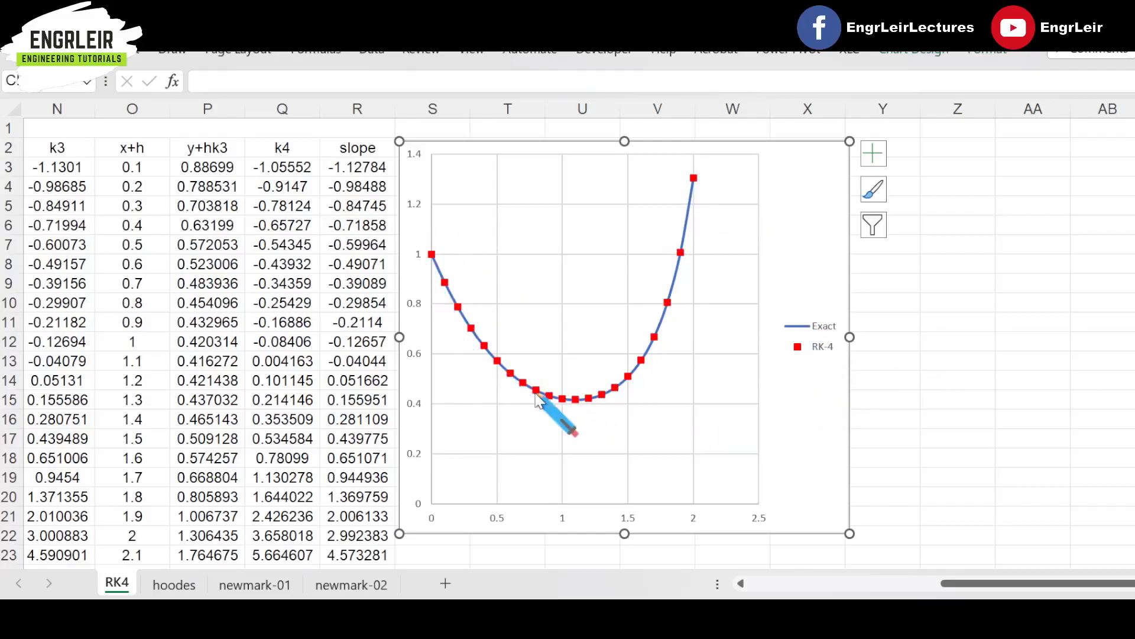
mouse_move(639, 360)
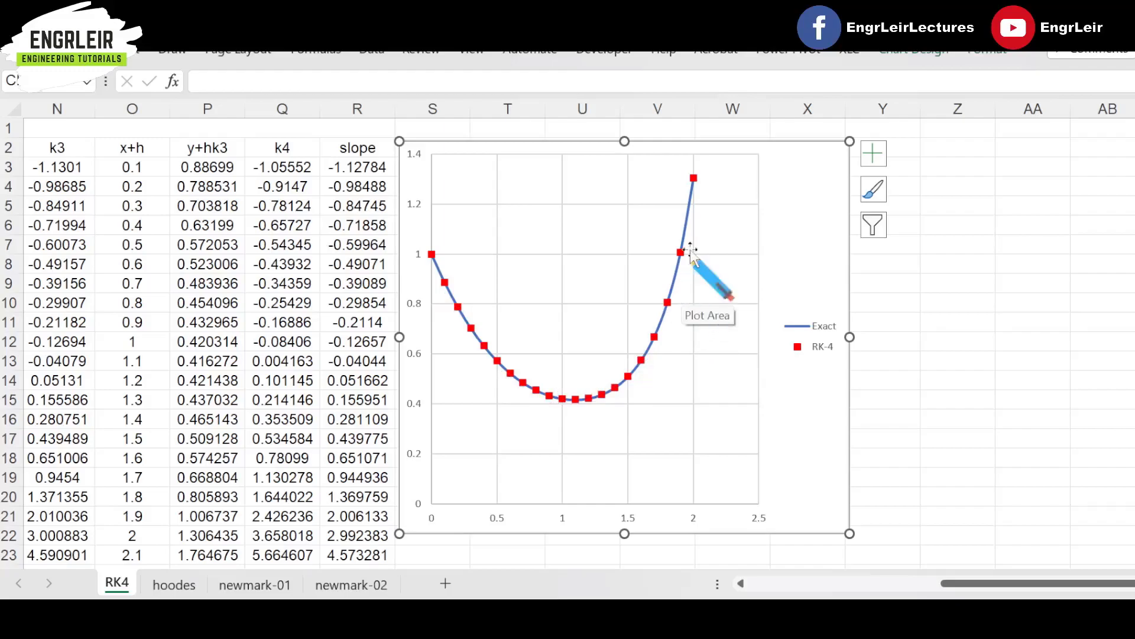
left_click(1094, 477)
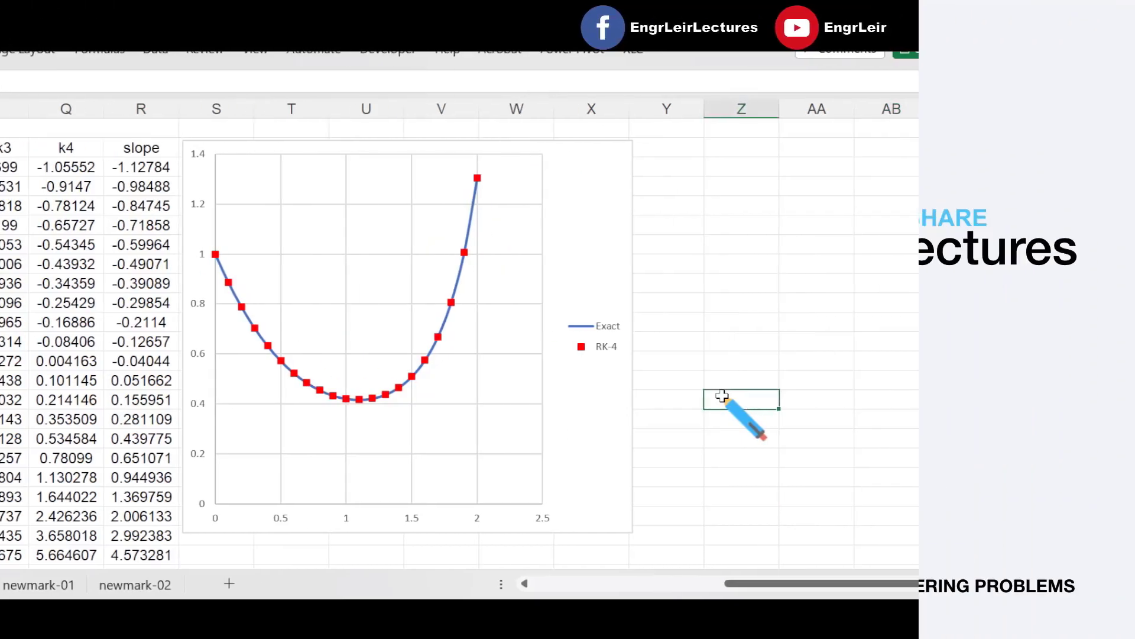